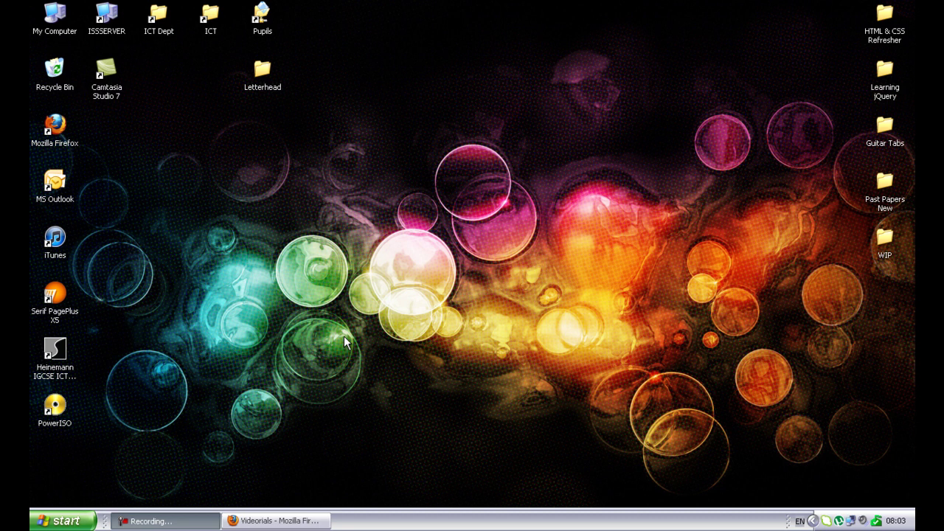
# Open the Letterhead folder from the desktop in Windows Explorer.
pyautogui.doubleClick(255, 71)
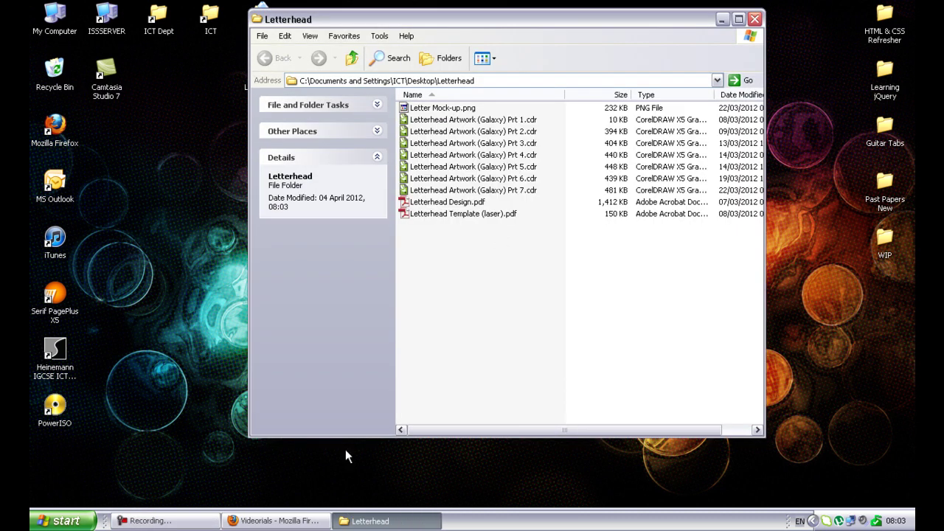
# Bring up the Videorials CorelDraw X5 tutorials and scroll the letterhead series down to Part 7.
pyautogui.click(274, 520)
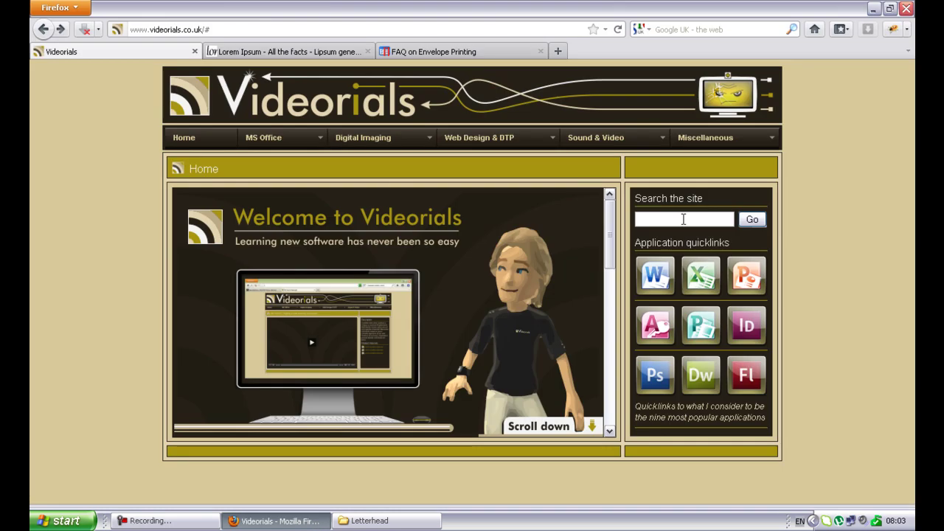
pyautogui.moveTo(361, 145)
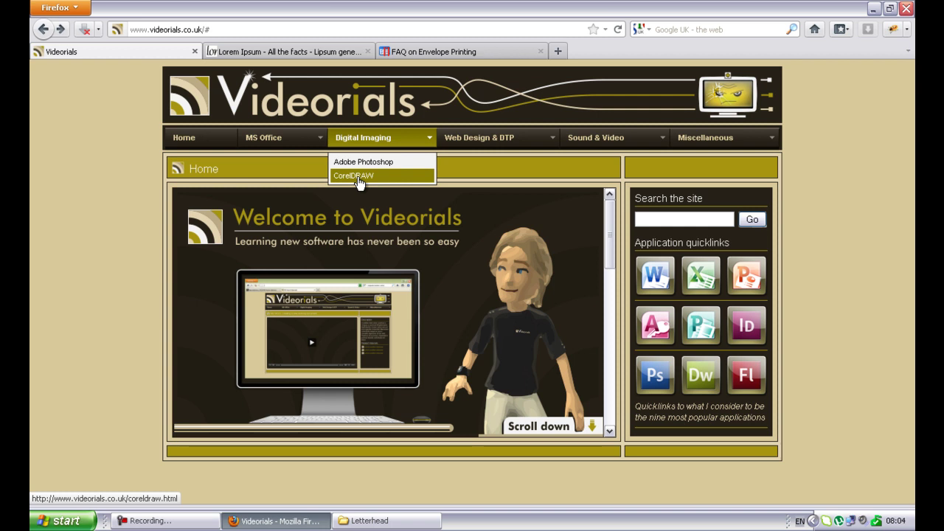
pyautogui.click(358, 177)
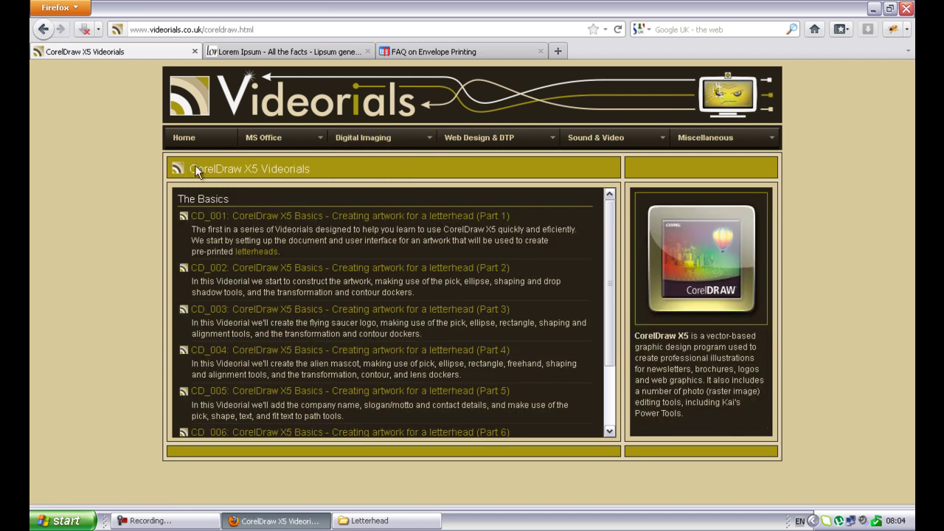
pyautogui.moveTo(372, 138)
pyautogui.scroll(-2, 511, 359)
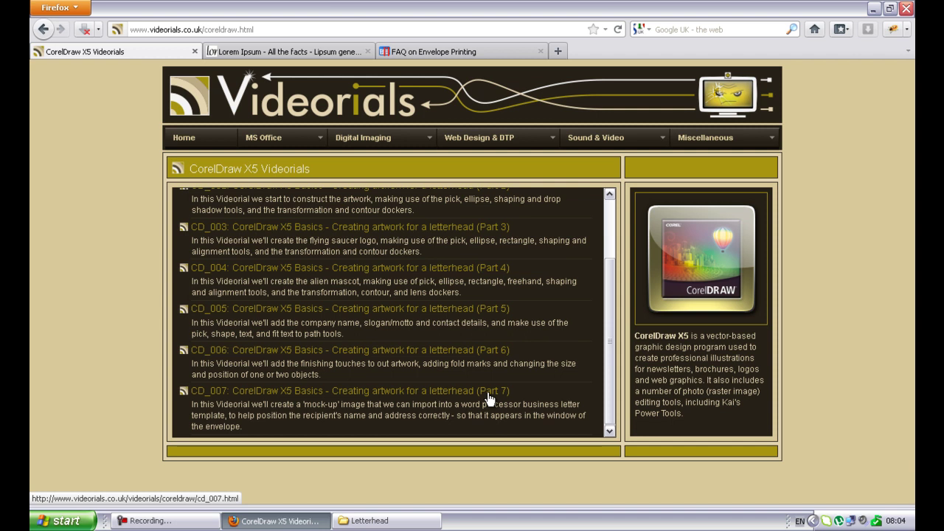
pyautogui.click(484, 57)
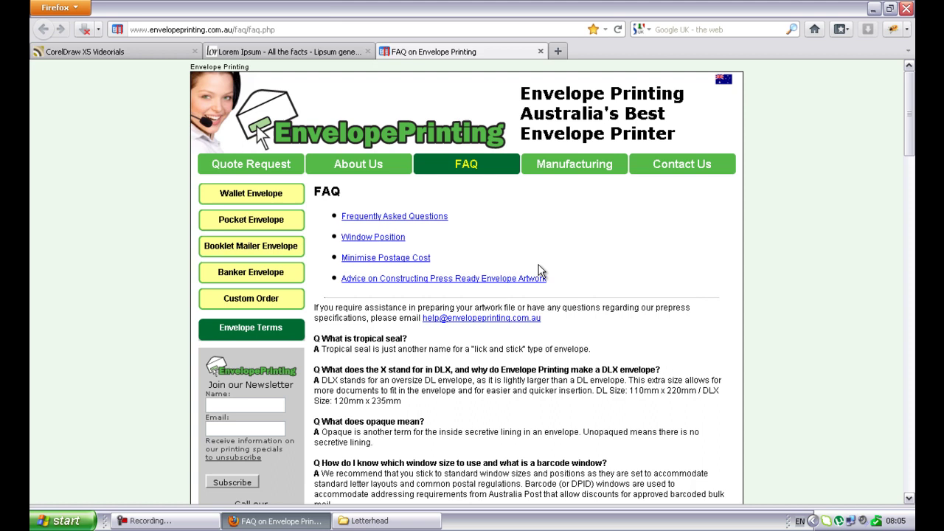
pyautogui.scroll(-18, 538, 267)
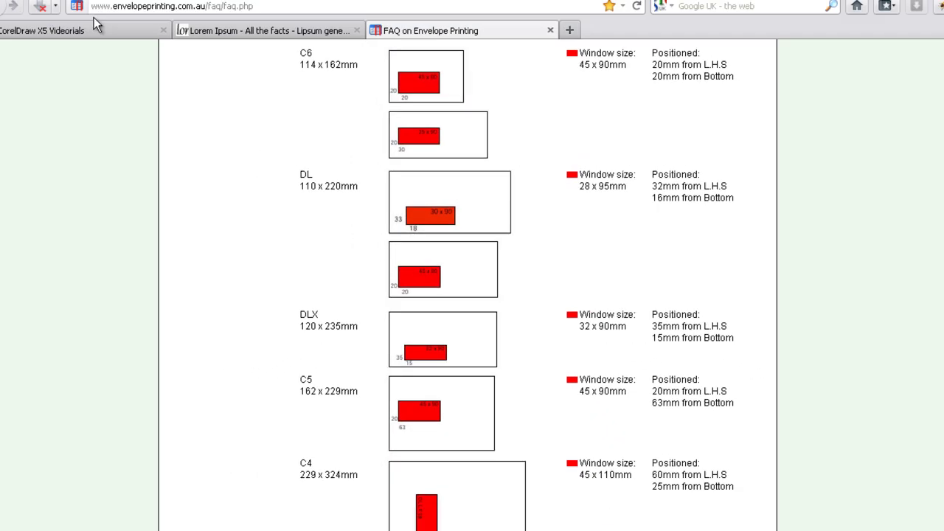
pyautogui.click(93, 19)
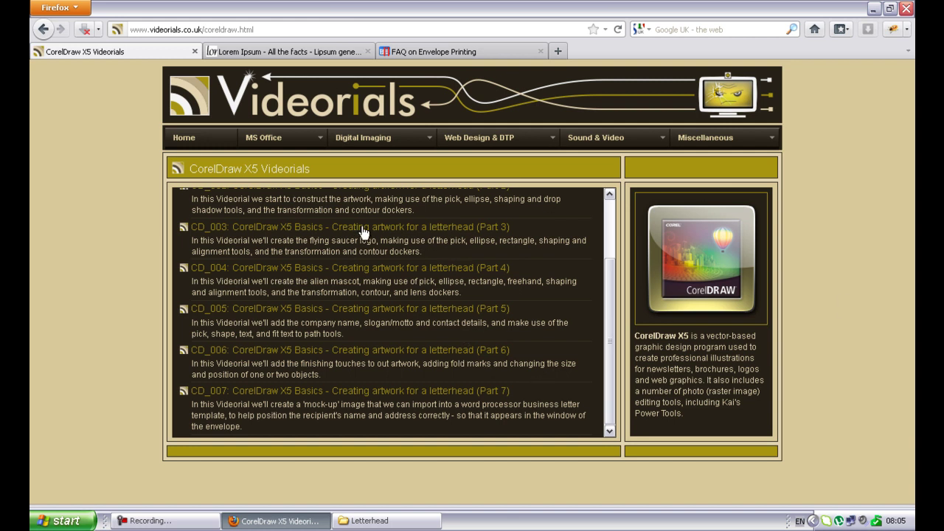
# Get ready to set the Videorials browser aside so the Letterhead folder can show.
pyautogui.moveTo(267, 140)
# Minimise the browser and create a new Microsoft Word document in the Letterhead folder.
pyautogui.click(870, 8)
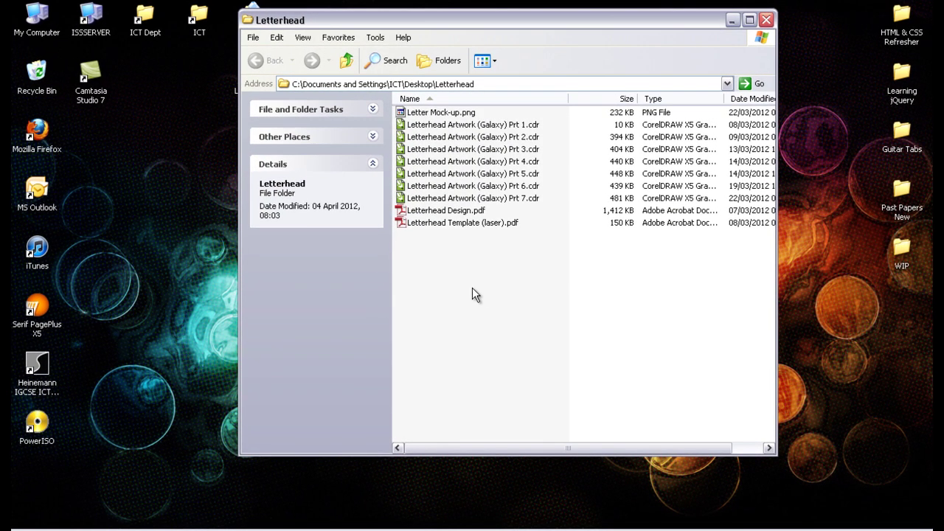
pyautogui.click(767, 20)
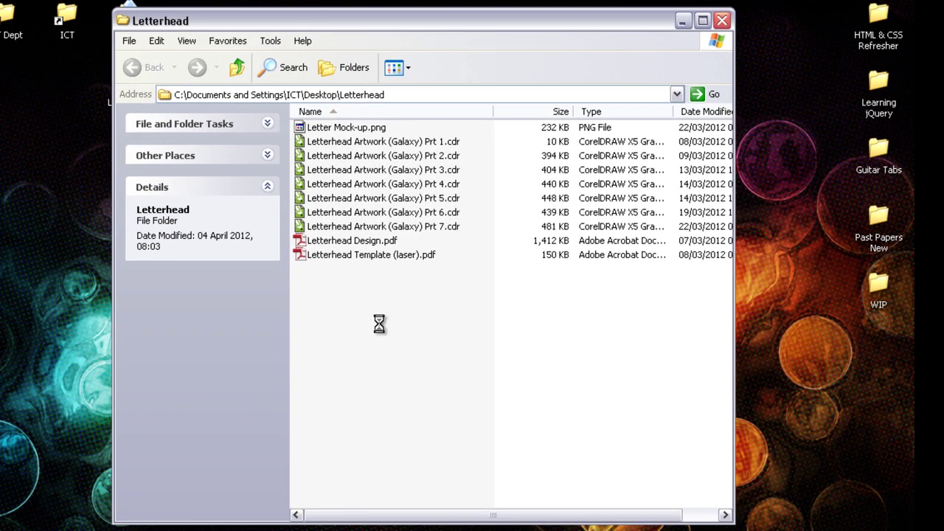
pyautogui.rightClick(462, 285)
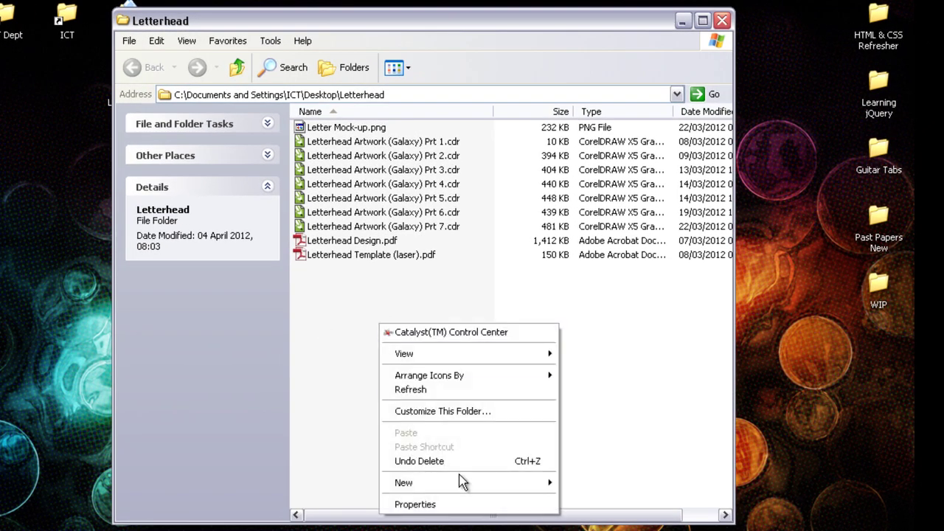
pyautogui.moveTo(449, 489)
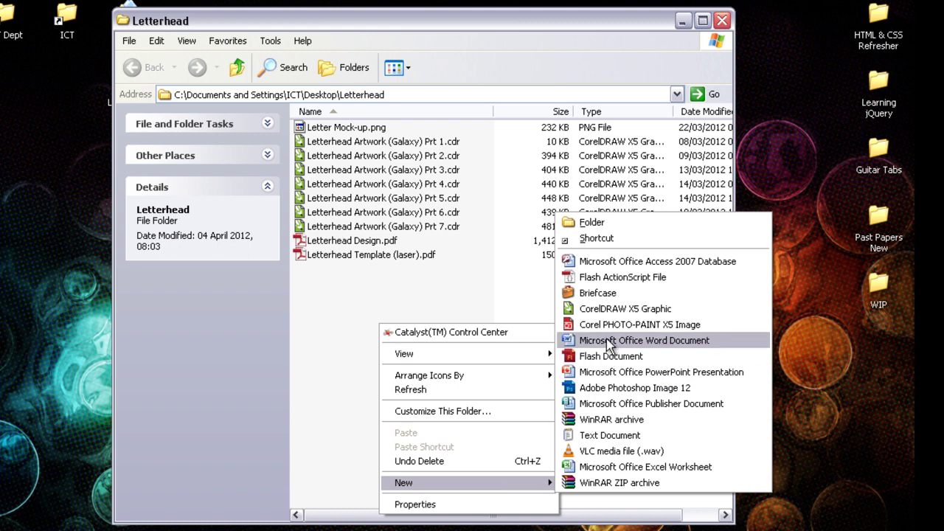
pyautogui.click(340, 314)
pyautogui.rightClick(340, 314)
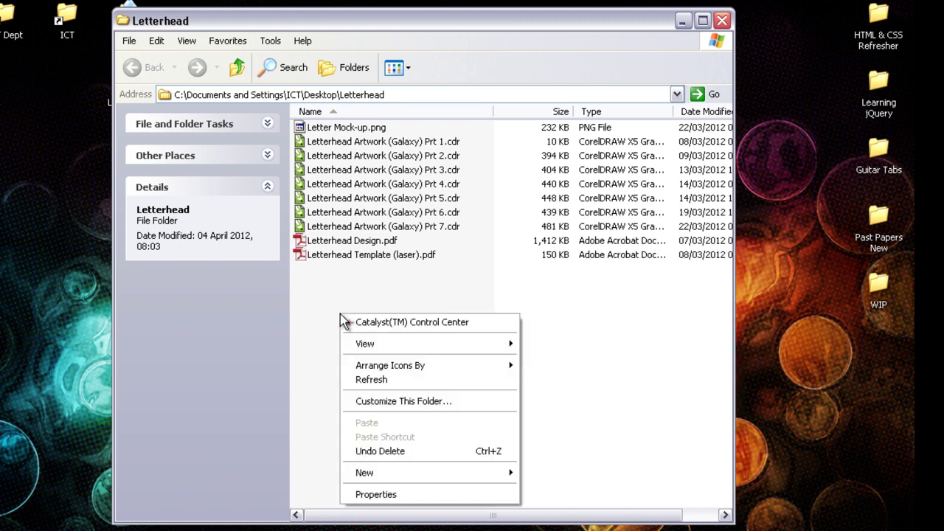
pyautogui.moveTo(411, 478)
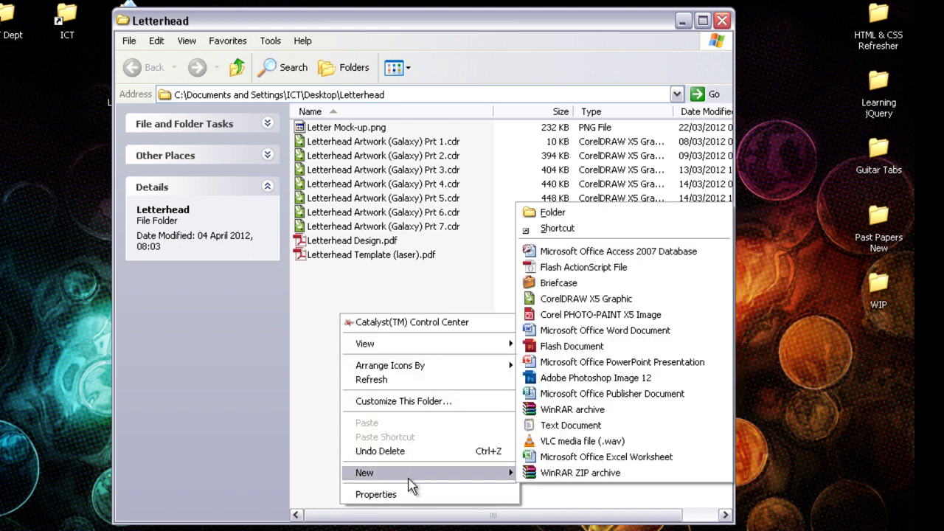
pyautogui.click(612, 331)
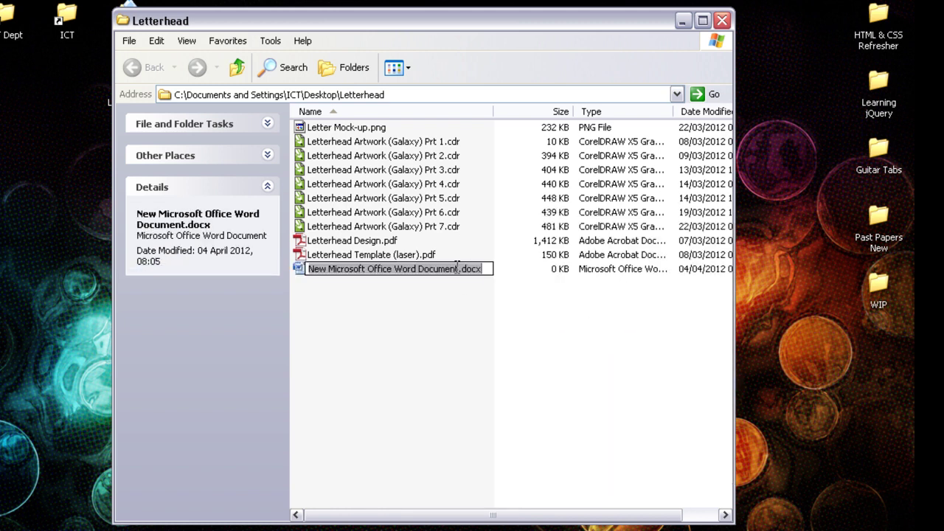
# Name the new document Letterhead_Template.docx.
pyautogui.moveTo(459, 269); pyautogui.dragTo(246, 273)
pyautogui.write('Letterhea')
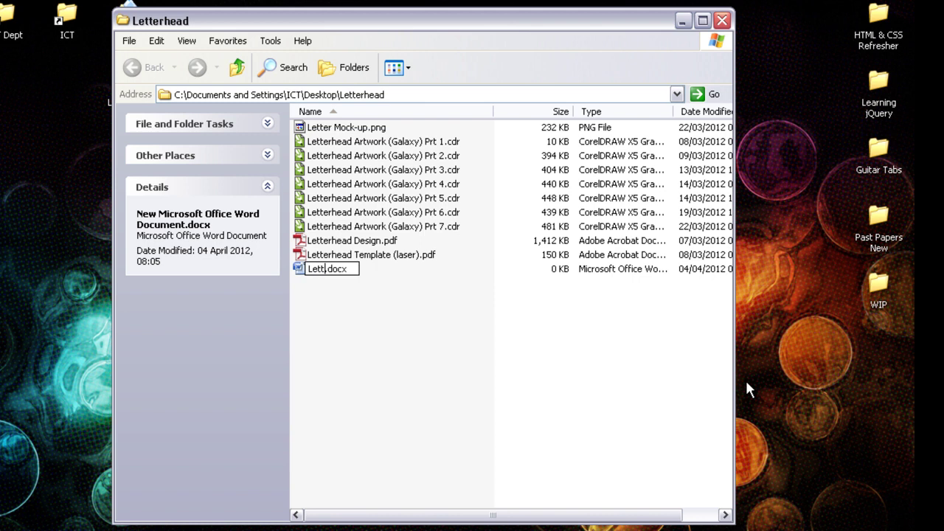
pyautogui.write('d_')
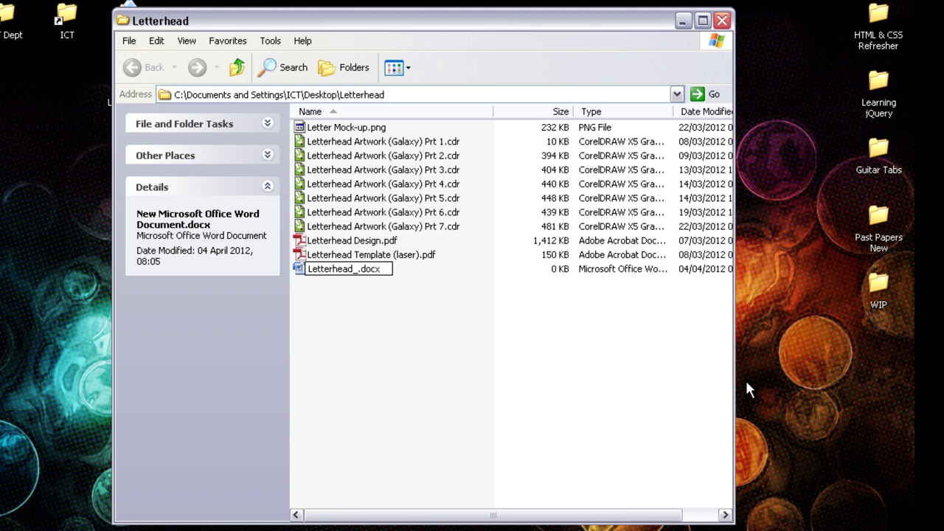
pyautogui.write('Template')
pyautogui.click(356, 285)
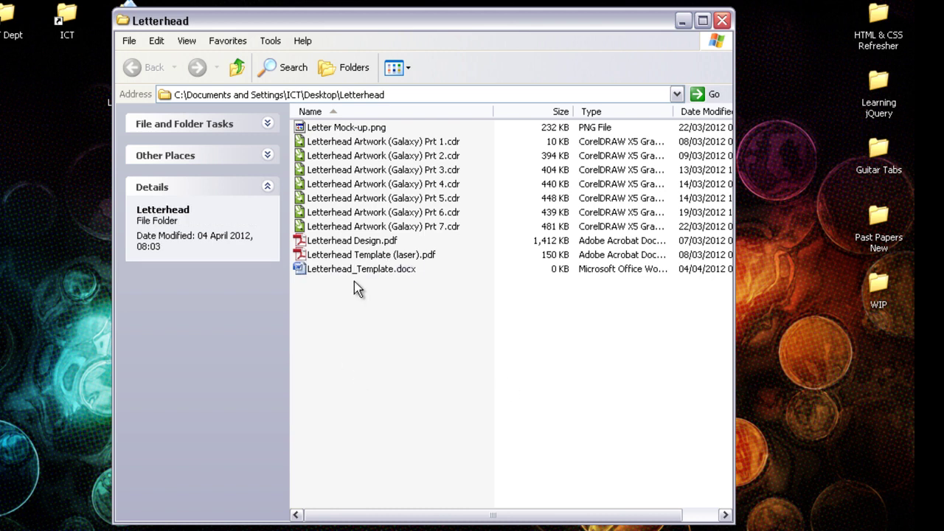
# Open Letterhead_Template.docx in Word and change its paper size from Letter to A4.
pyautogui.click(359, 271)
pyautogui.doubleClick(367, 268)
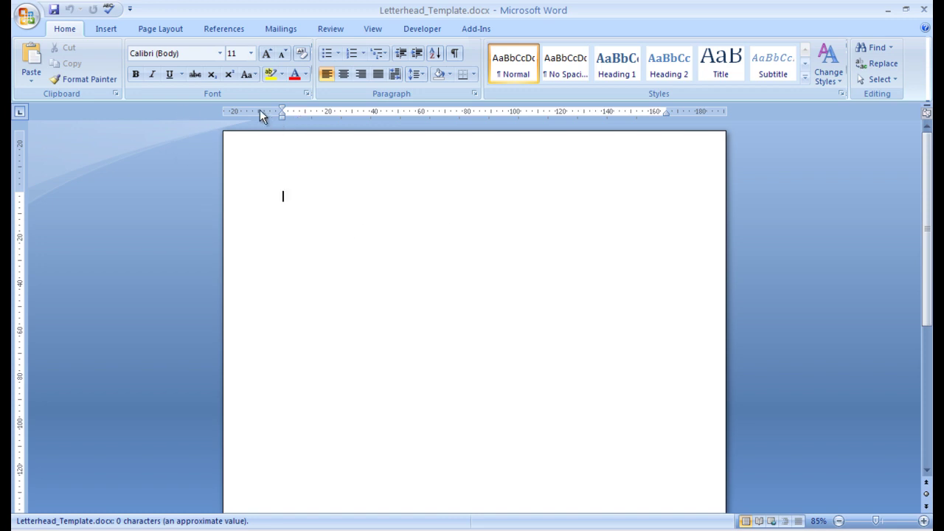
pyautogui.click(175, 32)
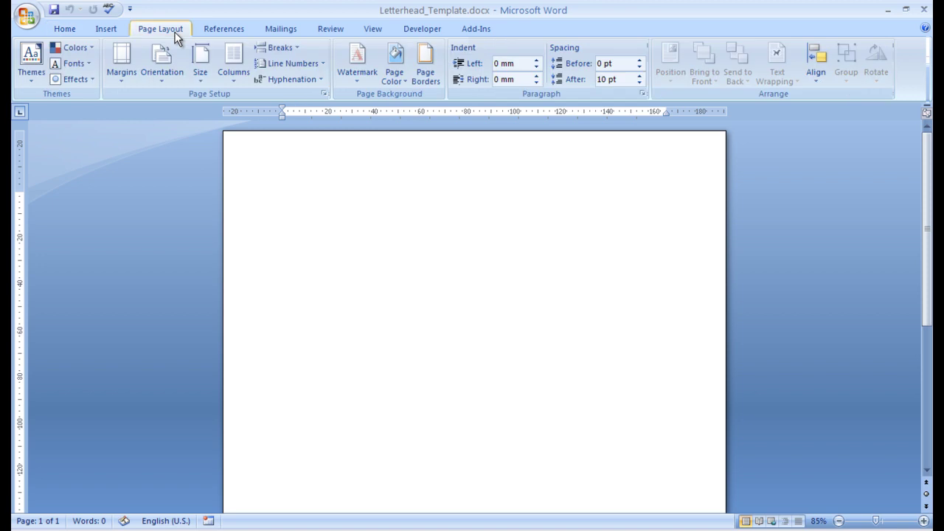
pyautogui.click(198, 81)
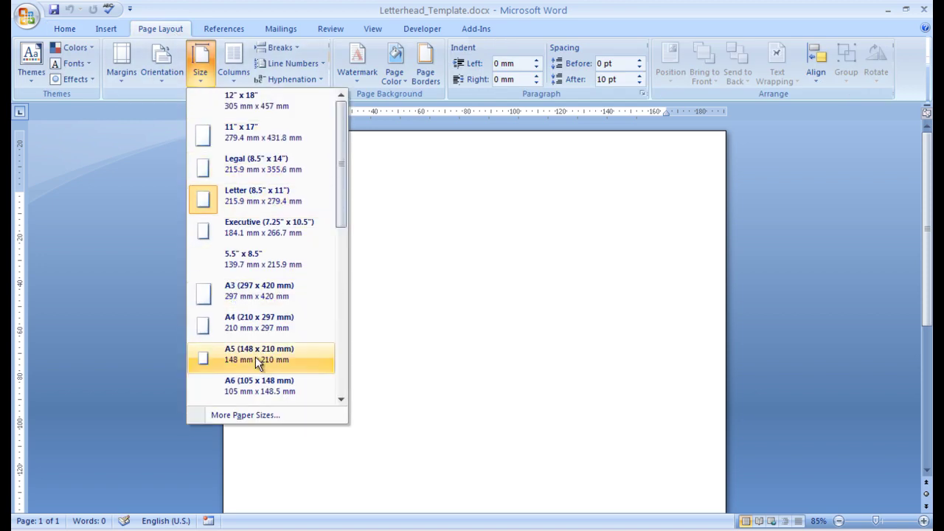
pyautogui.click(242, 336)
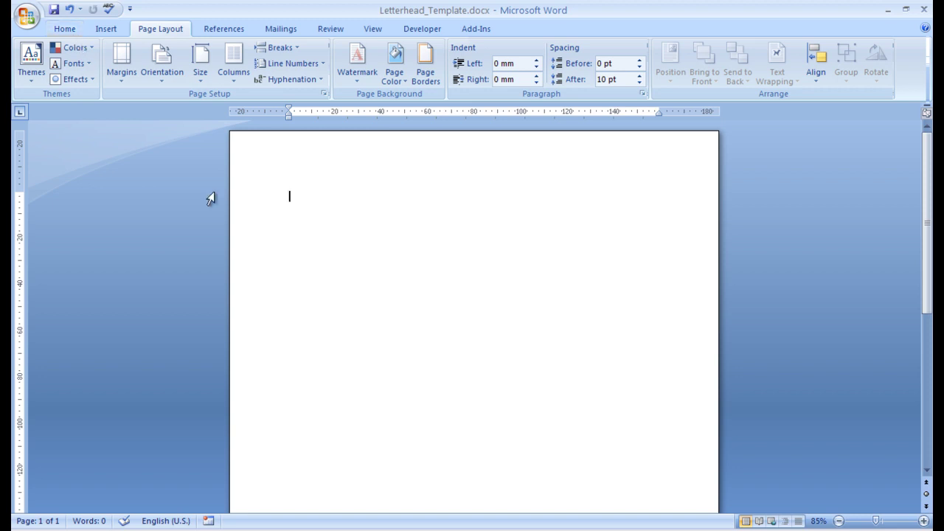
# Insert Letter Mock-up.png from the desktop's Letterhead folder onto the page.
pyautogui.click(105, 31)
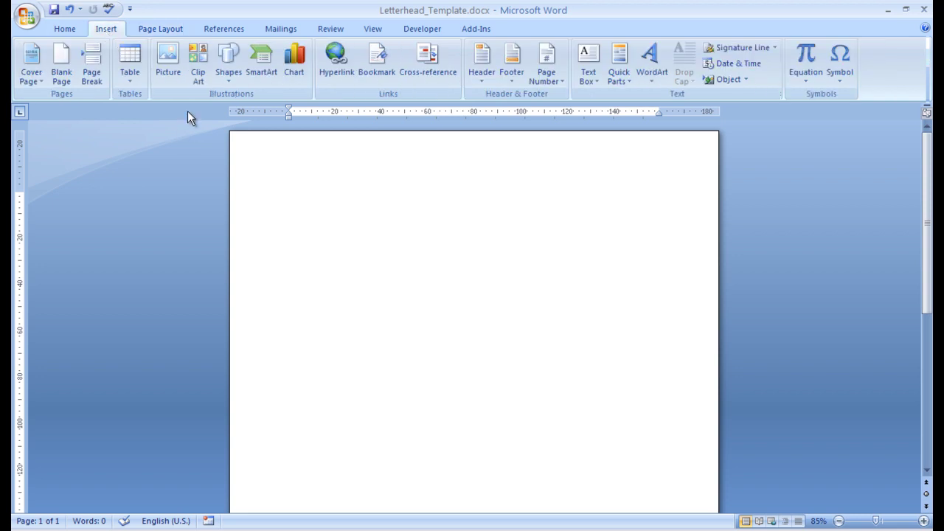
pyautogui.click(168, 62)
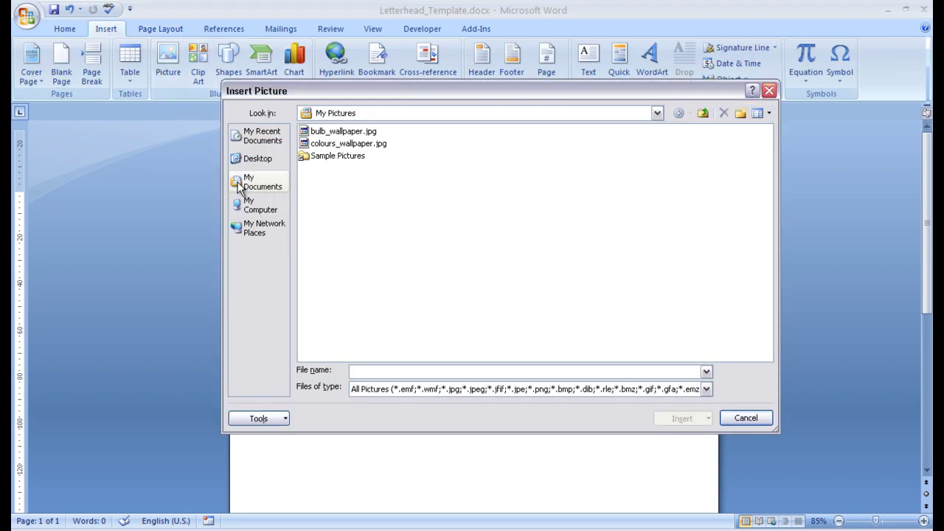
pyautogui.click(236, 166)
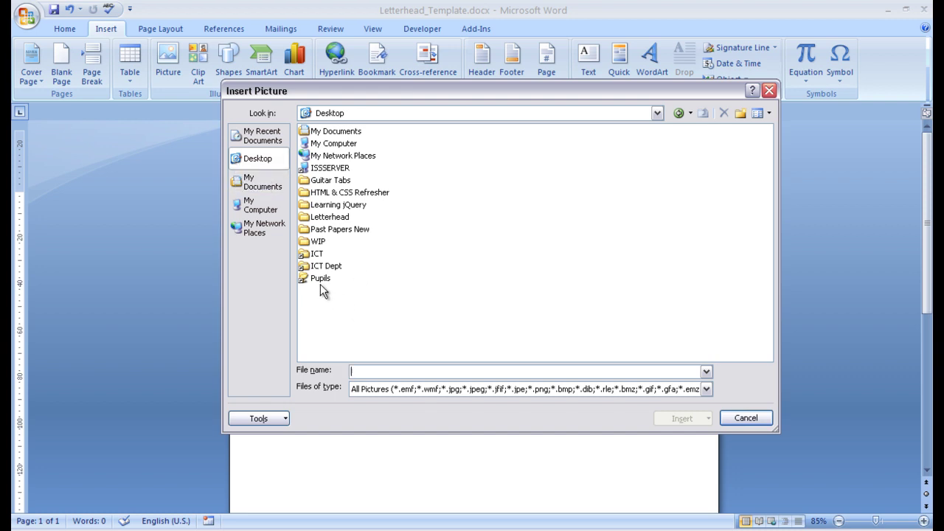
pyautogui.doubleClick(323, 217)
pyautogui.click(329, 135)
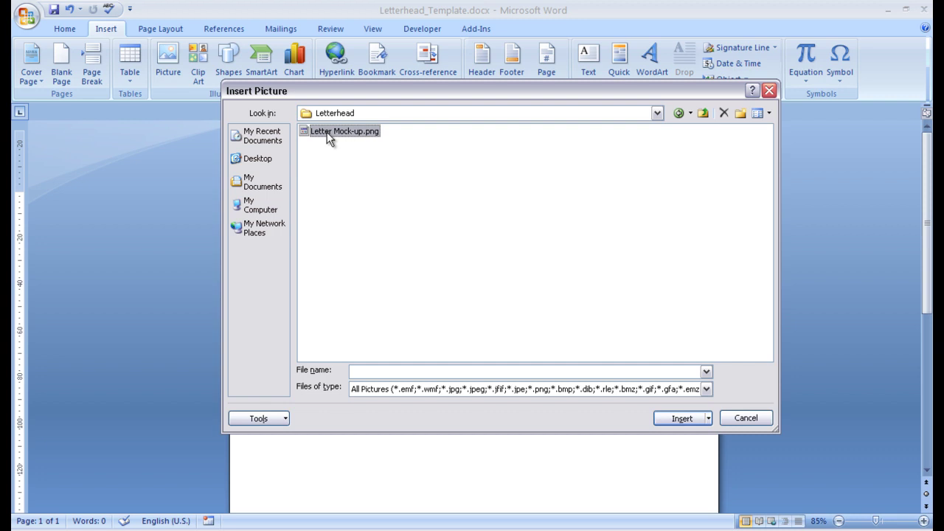
pyautogui.click(667, 421)
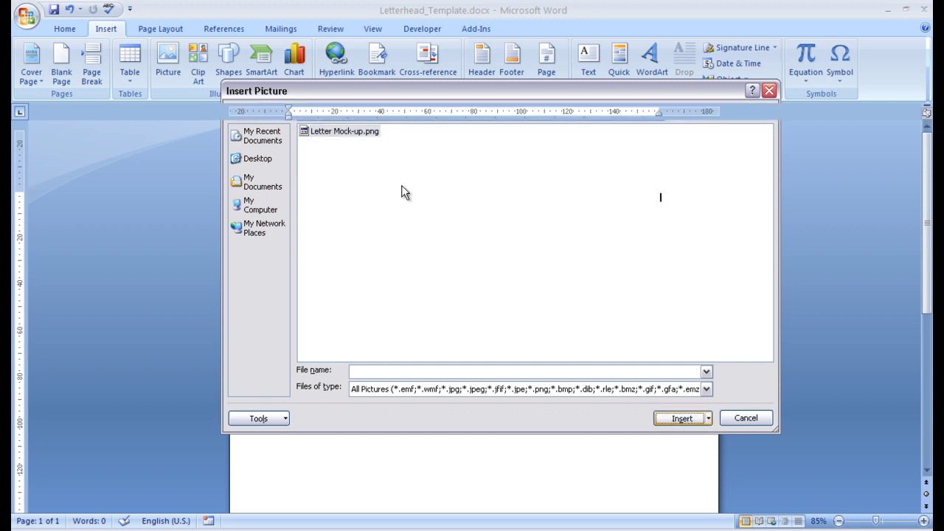
pyautogui.press('Return')
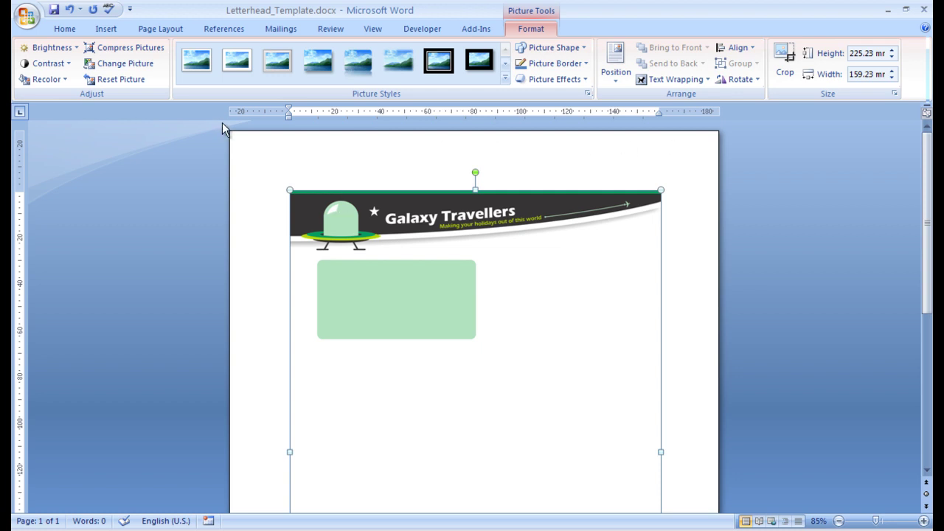
# Set the letterhead picture's text wrapping to Behind text in More Layout Options.
pyautogui.rightClick(419, 212)
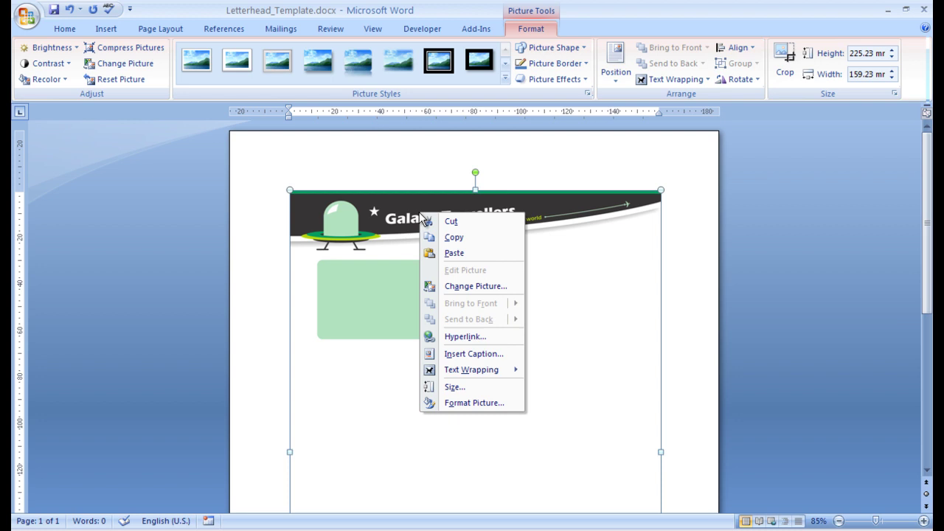
pyautogui.click(616, 65)
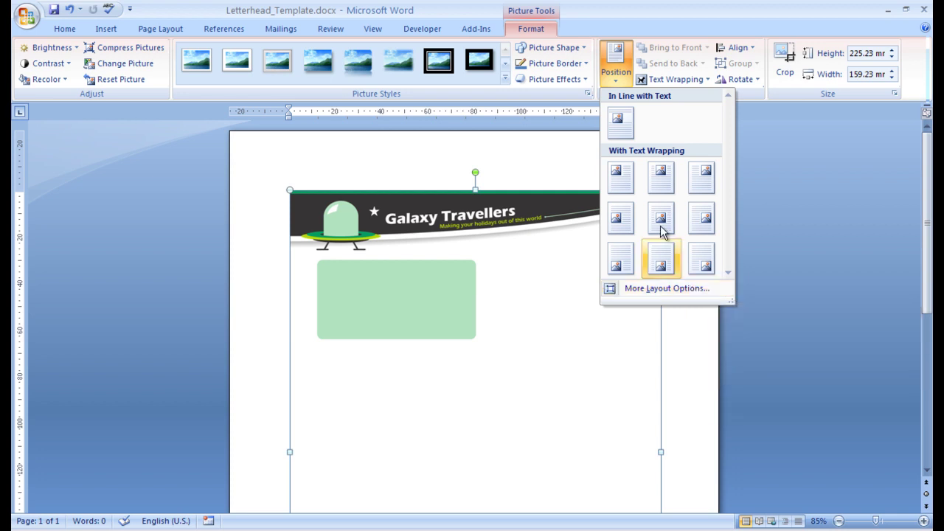
pyautogui.click(685, 311)
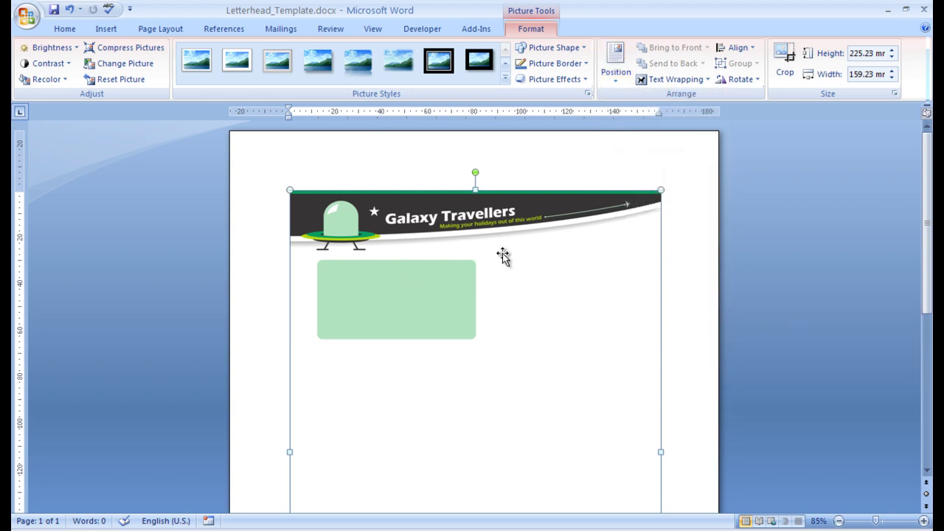
pyautogui.click(618, 77)
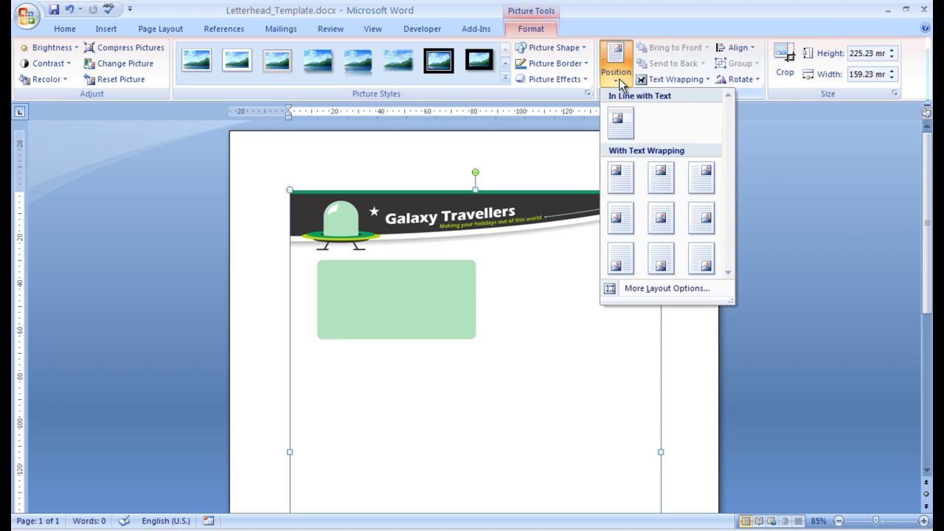
pyautogui.click(640, 290)
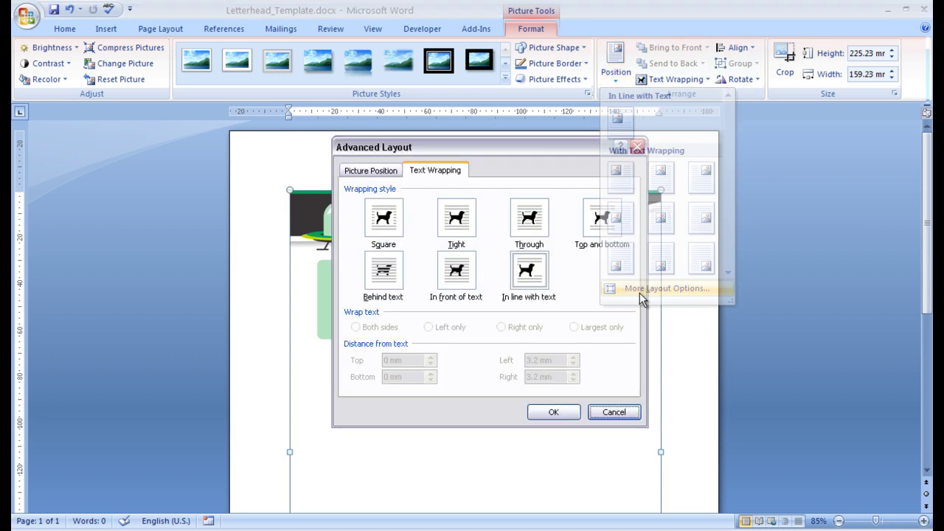
pyautogui.click(381, 286)
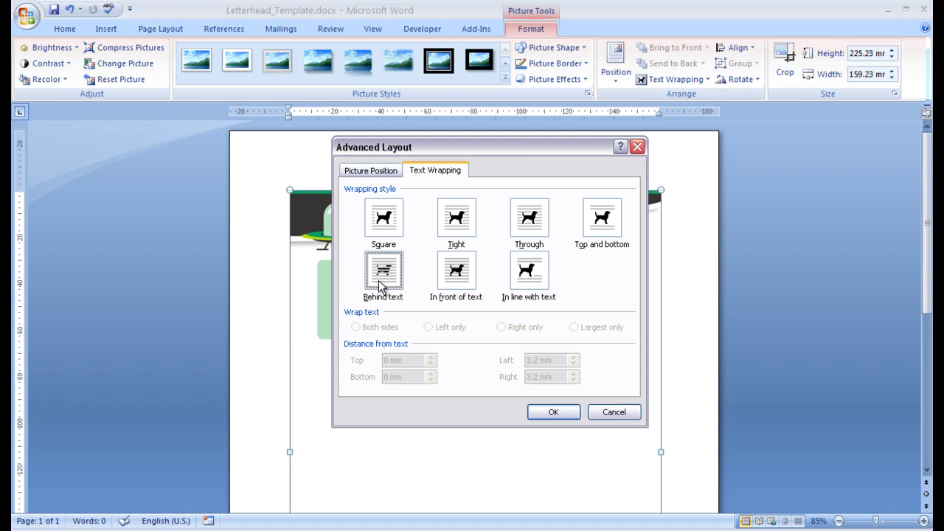
pyautogui.click(558, 416)
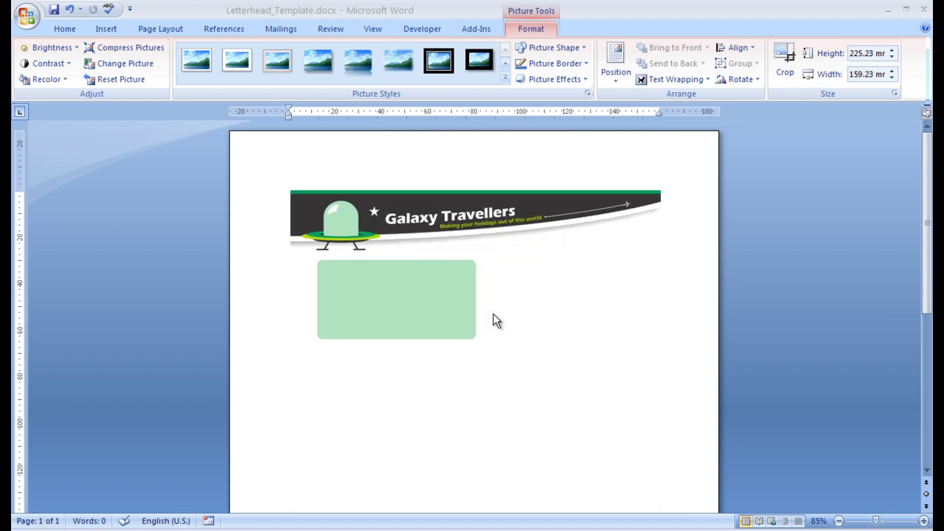
# Unlock the aspect ratio and resize the picture to 297 mm high by 210 mm wide.
pyautogui.rightClick(545, 265)
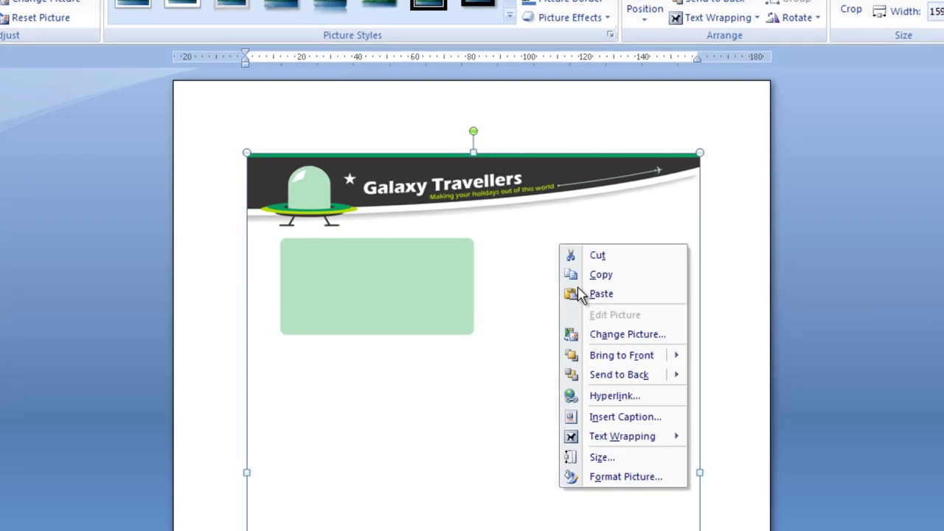
pyautogui.click(602, 437)
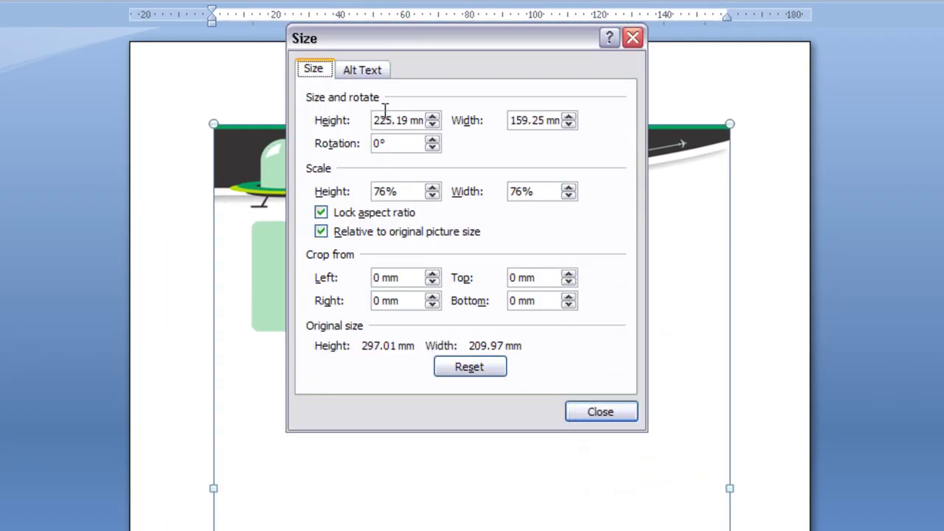
pyautogui.click(343, 217)
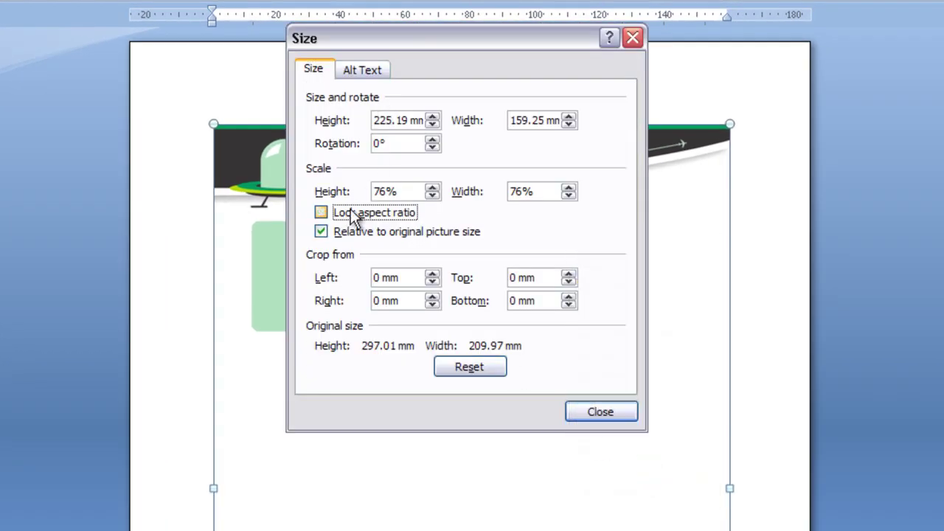
pyautogui.moveTo(407, 120); pyautogui.dragTo(324, 116)
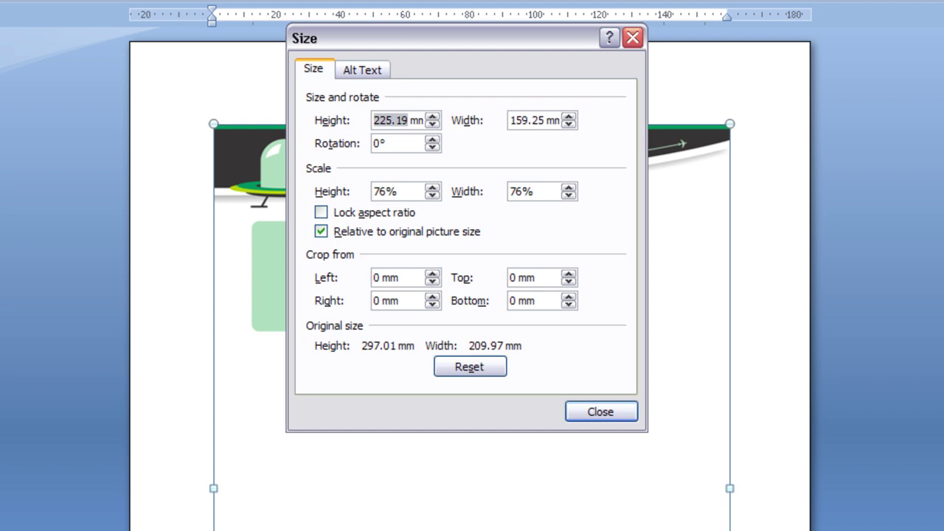
pyautogui.write('297')
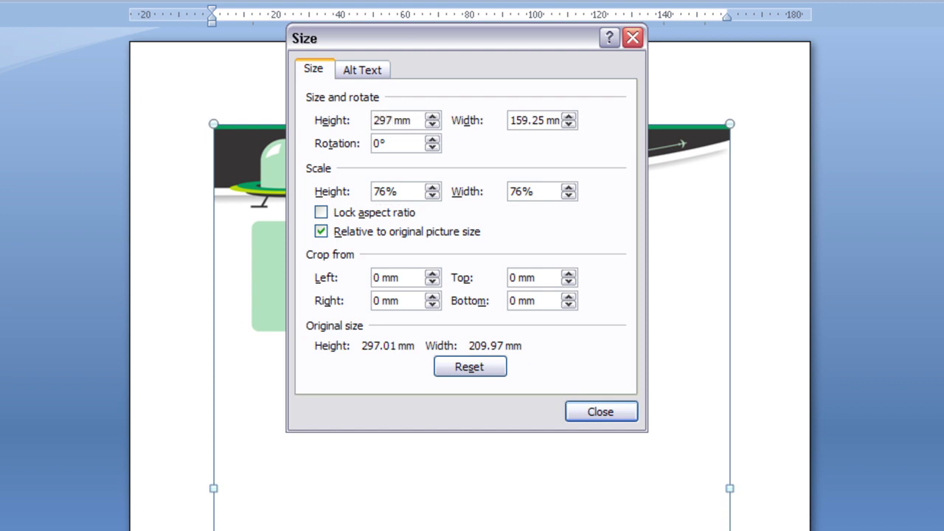
pyautogui.press('Tab')
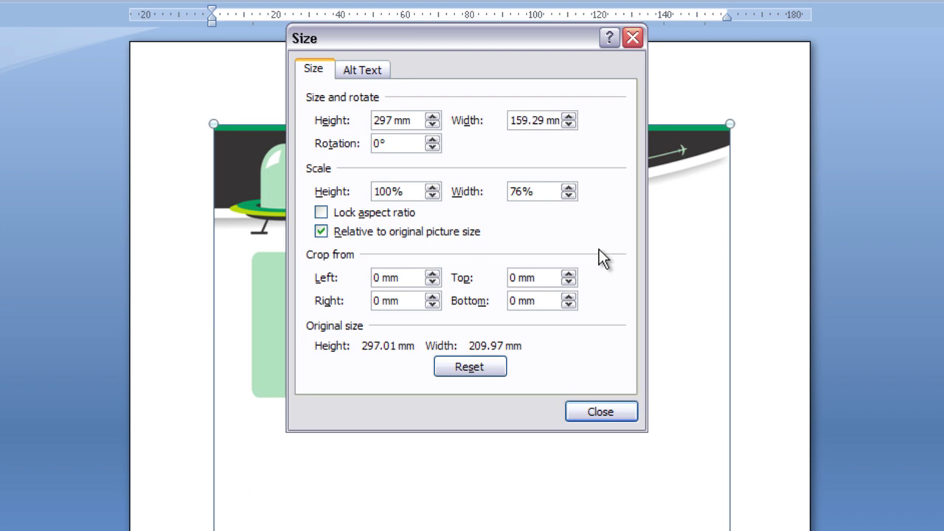
pyautogui.moveTo(543, 120); pyautogui.dragTo(364, 119)
pyautogui.write('210')
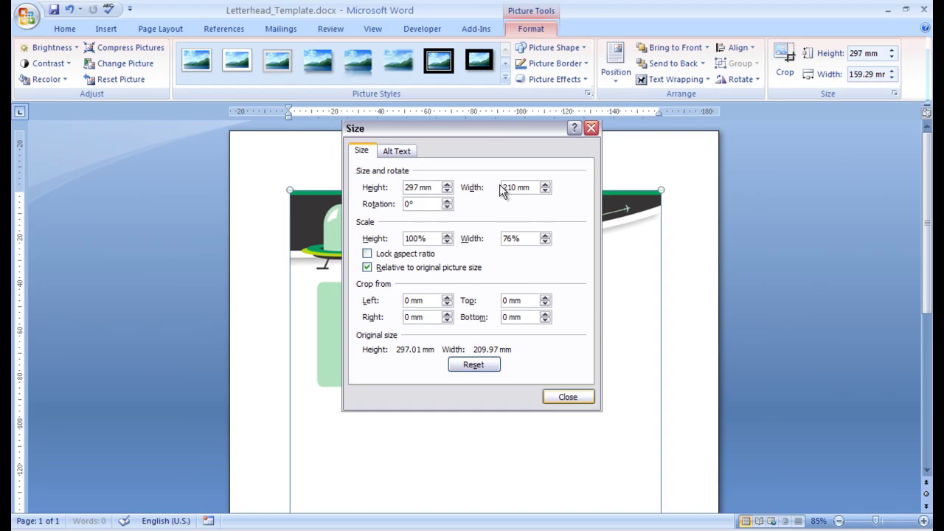
pyautogui.press('Return')
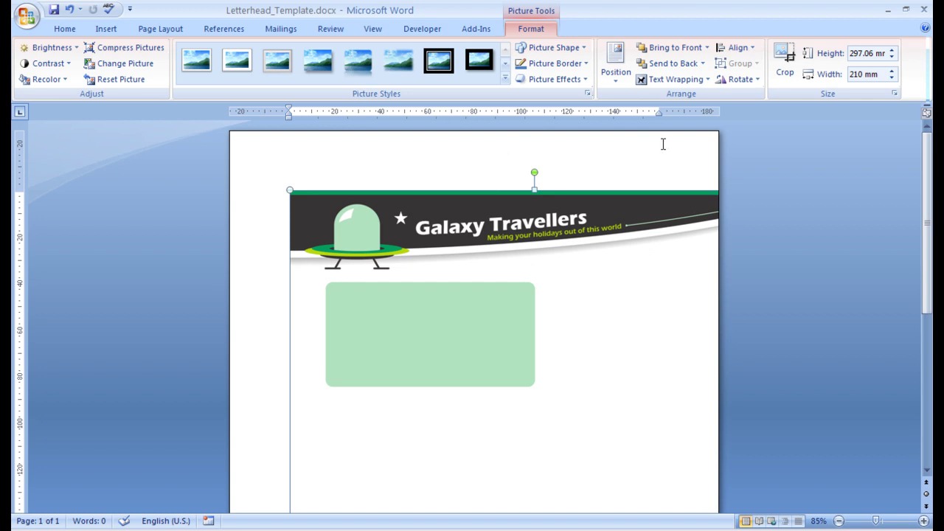
# Position the picture 0 mm right of Page horizontally and 0 mm below Page vertically.
pyautogui.click(616, 77)
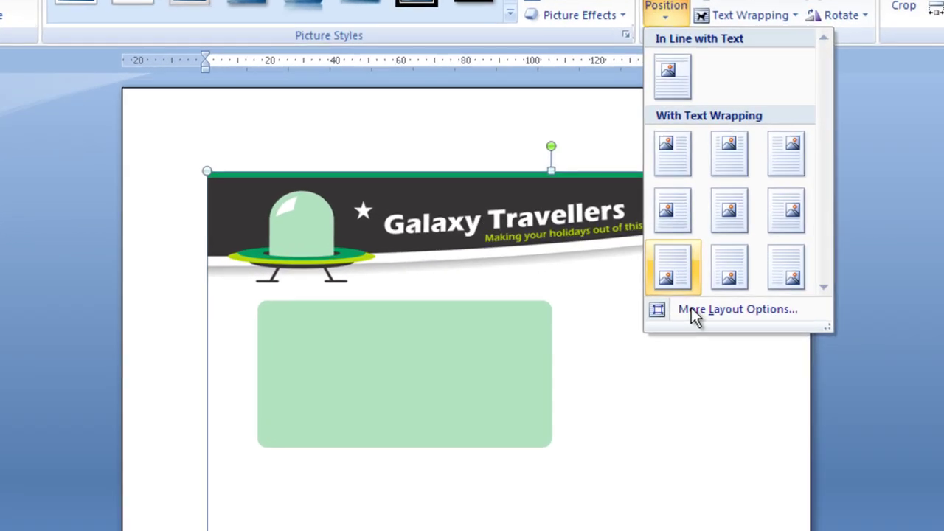
pyautogui.click(647, 295)
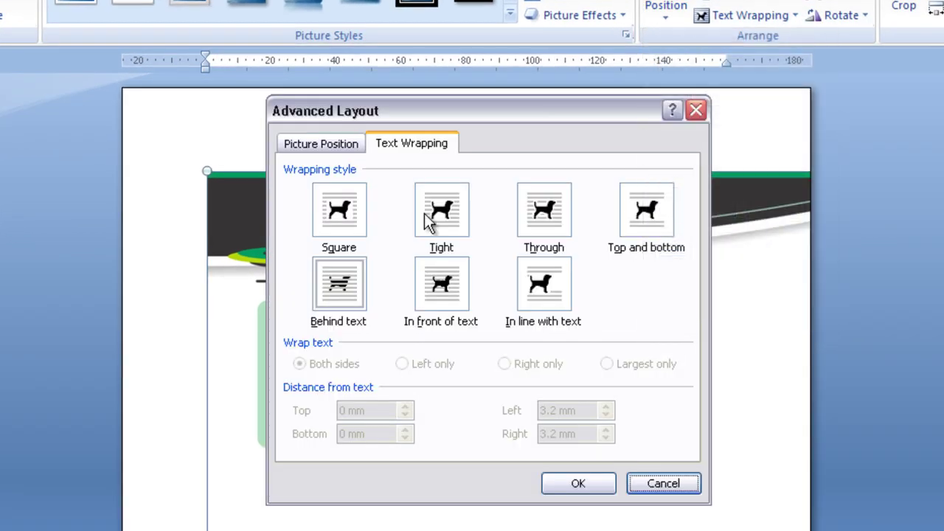
pyautogui.click(380, 171)
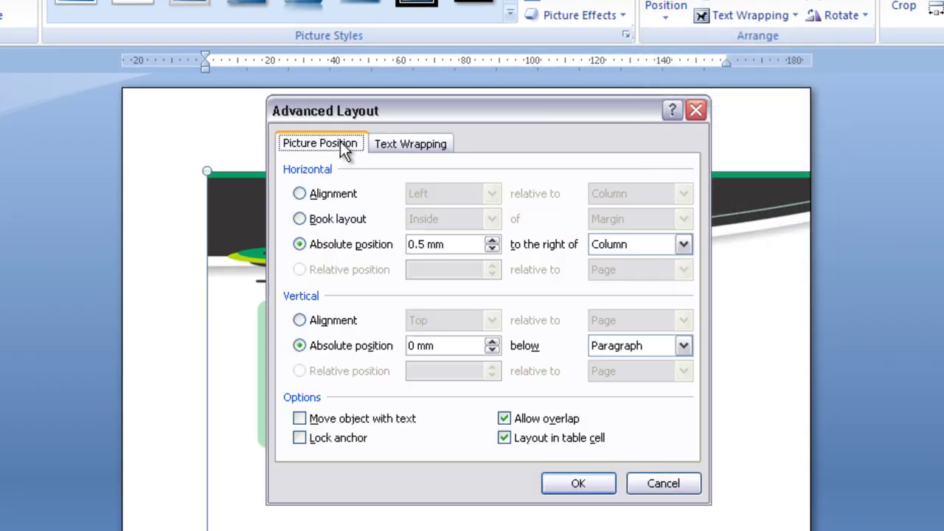
pyautogui.click(639, 244)
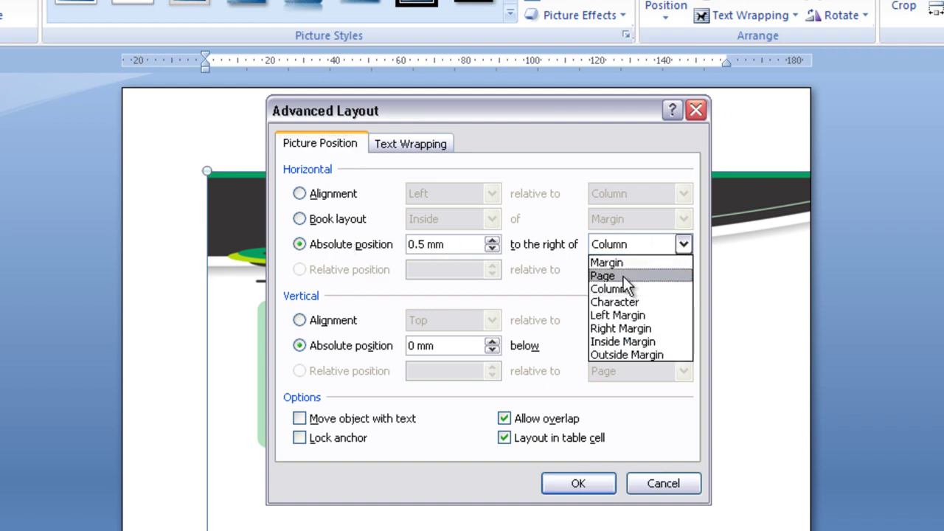
pyautogui.click(624, 275)
pyautogui.moveTo(438, 244); pyautogui.dragTo(408, 244)
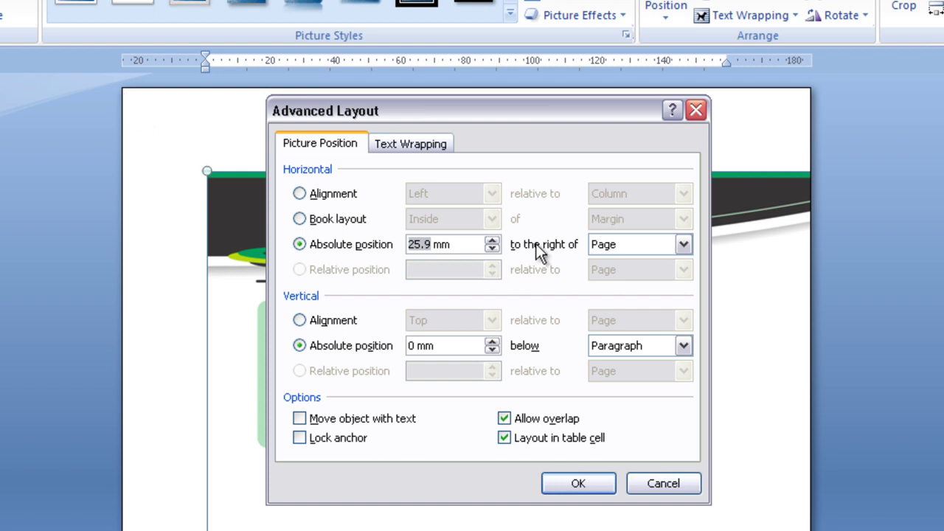
pyautogui.write('0')
pyautogui.click(673, 346)
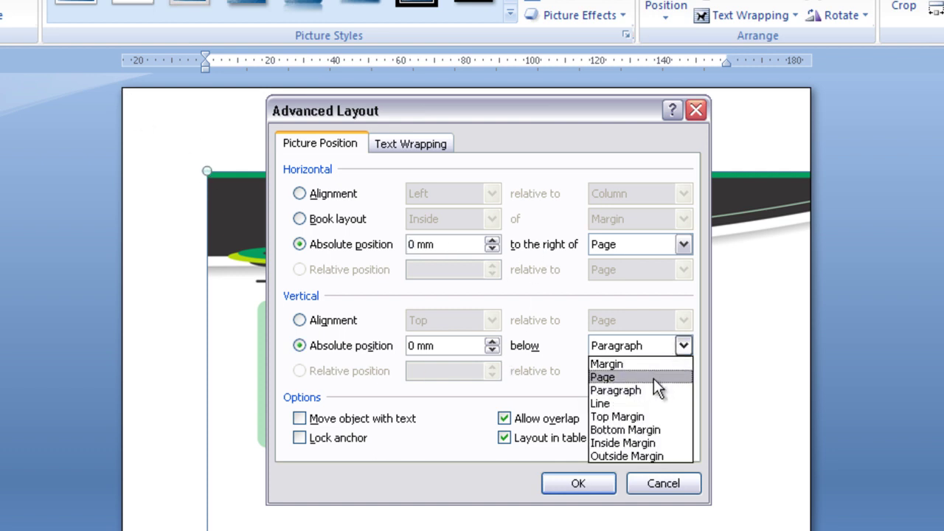
pyautogui.click(653, 378)
pyautogui.moveTo(437, 346); pyautogui.dragTo(409, 346)
pyautogui.write('0')
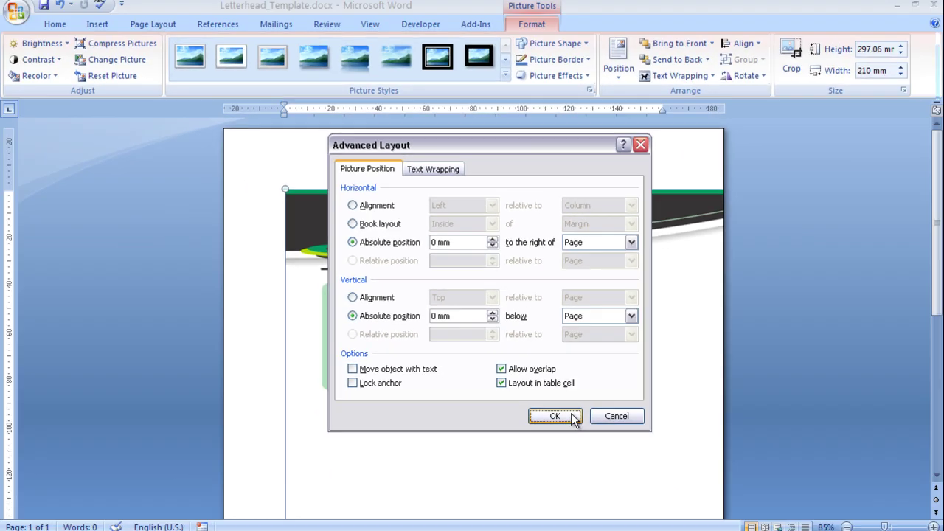
pyautogui.click(574, 418)
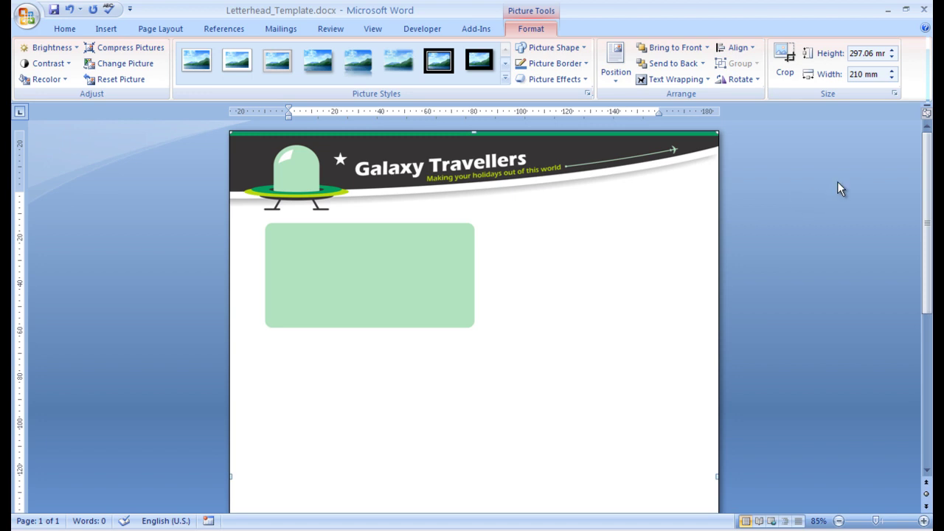
# Type the date line 'Date: 2nd March 2012' at the top of the letter.
pyautogui.click(785, 170)
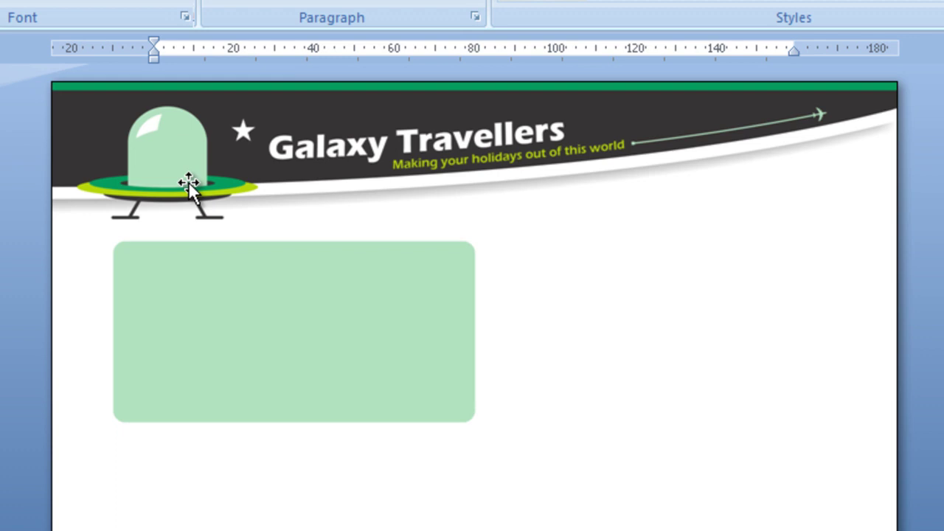
pyautogui.write('Date:')
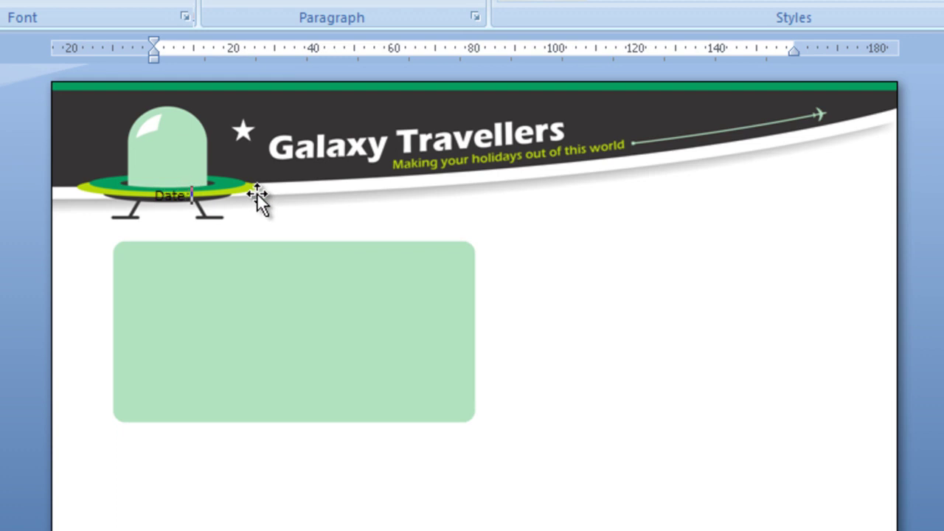
pyautogui.write(' 2nd March 2012')
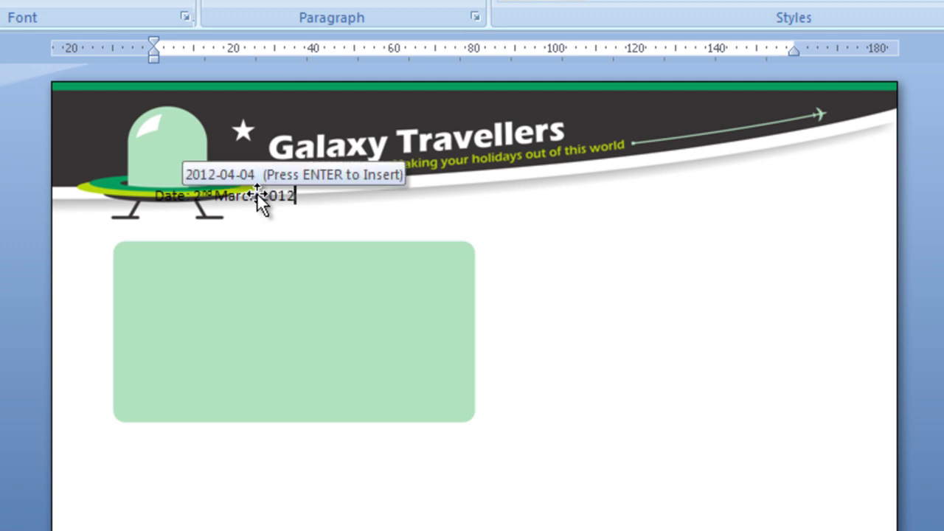
pyautogui.press('Return')
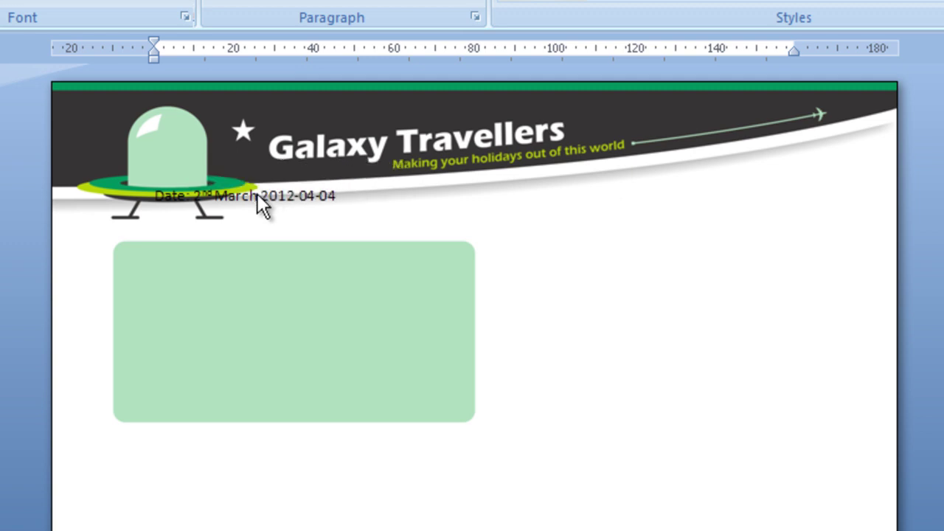
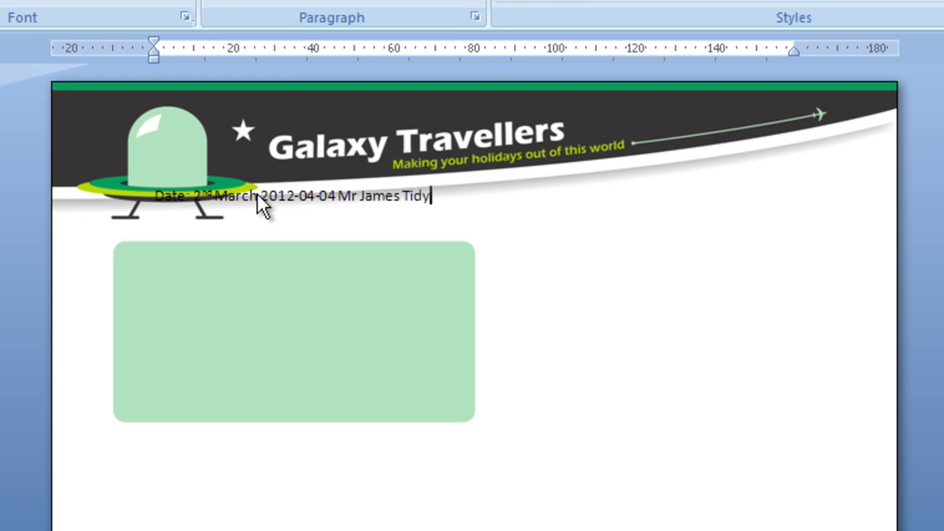
# Enter the recipient's name and postal address, one line each.
pyautogui.press('Return')
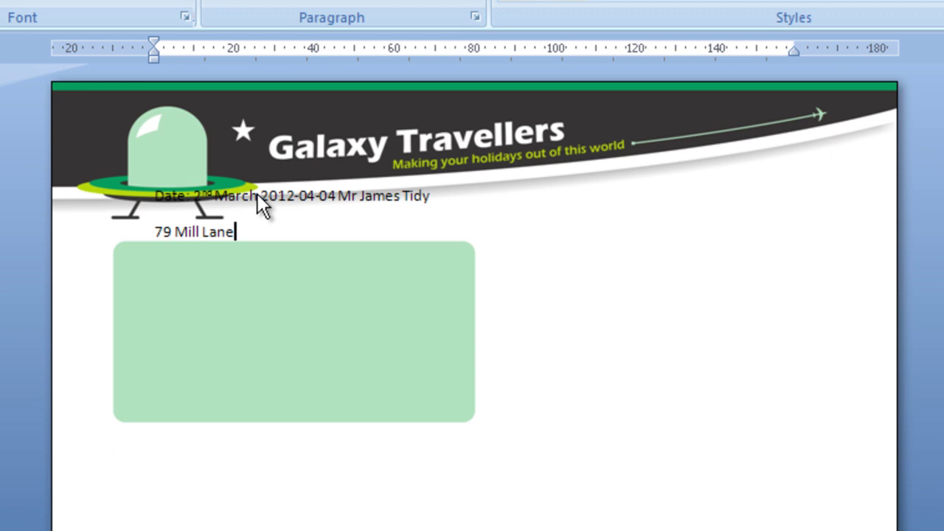
pyautogui.press('Return')
pyautogui.write('Haverhill')
pyautogui.press('Return')
pyautogui.write('Suffolk')
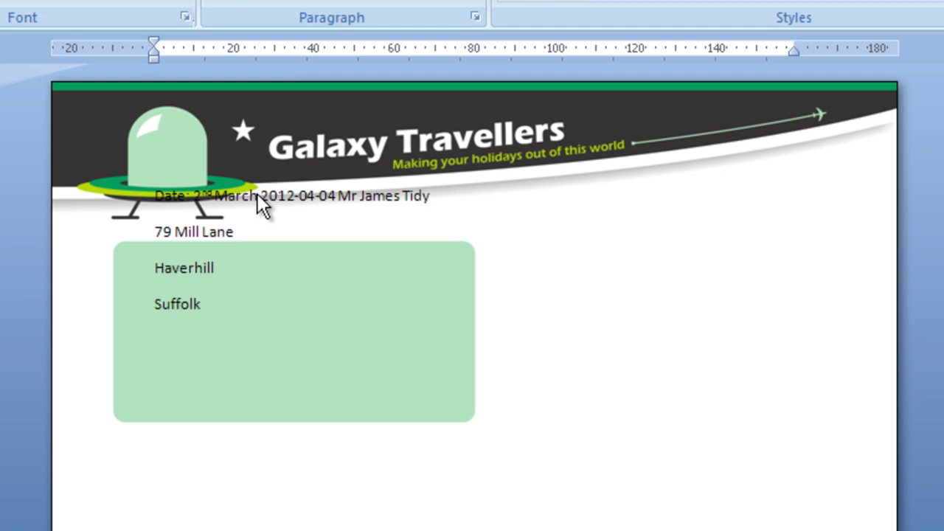
pyautogui.press('Return')
pyautogui.write('CB9 8HJ')
pyautogui.press('Return')
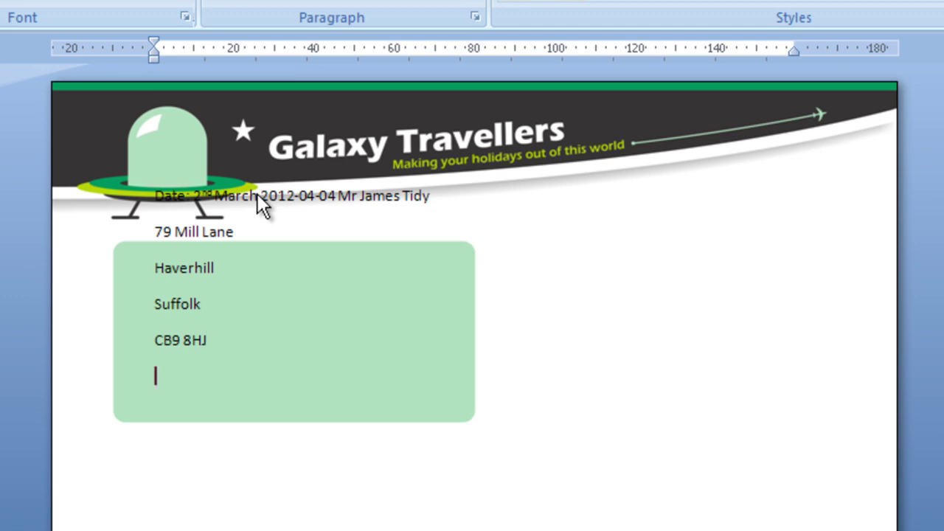
# Add the 'Ref.: promotion notification' line and a 'Dear …,' salutation to the recipient.
pyautogui.write('Ref.: promo')
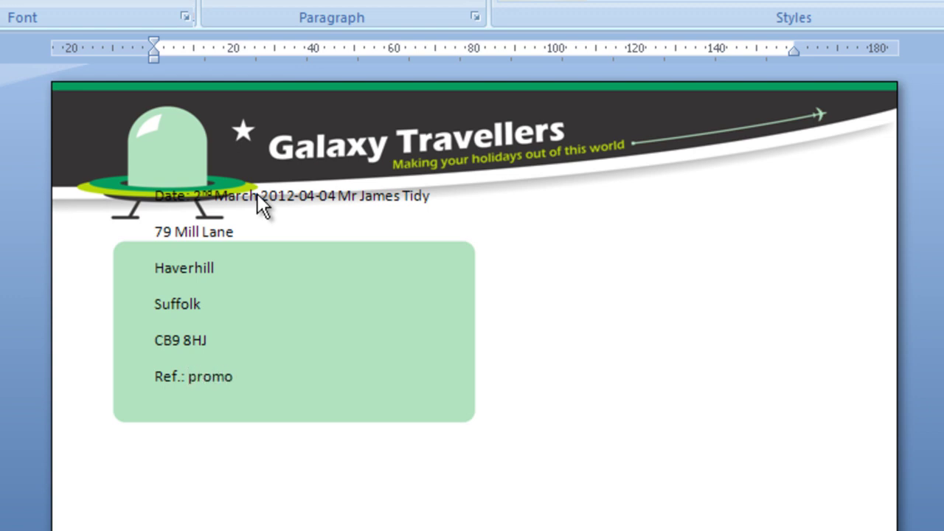
pyautogui.write('tion notifcation')
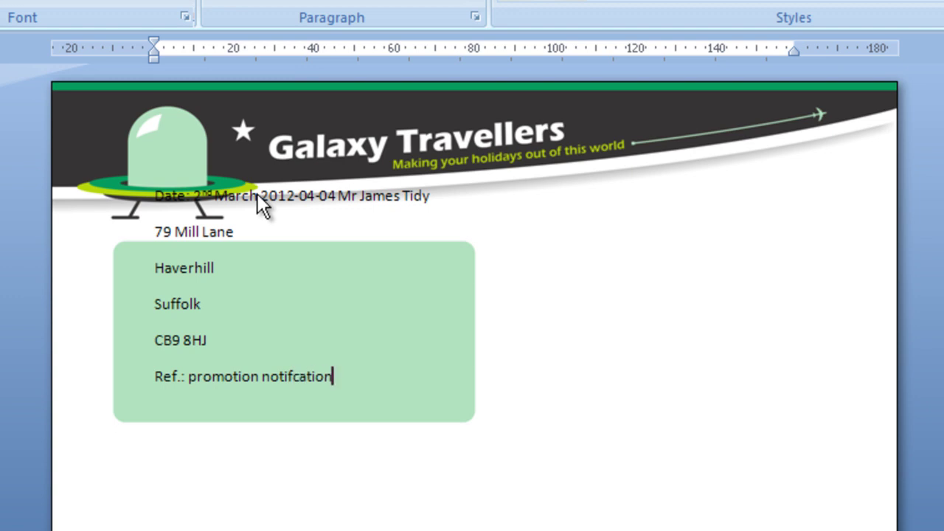
pyautogui.press('Return')
pyautogui.write('Dear M')
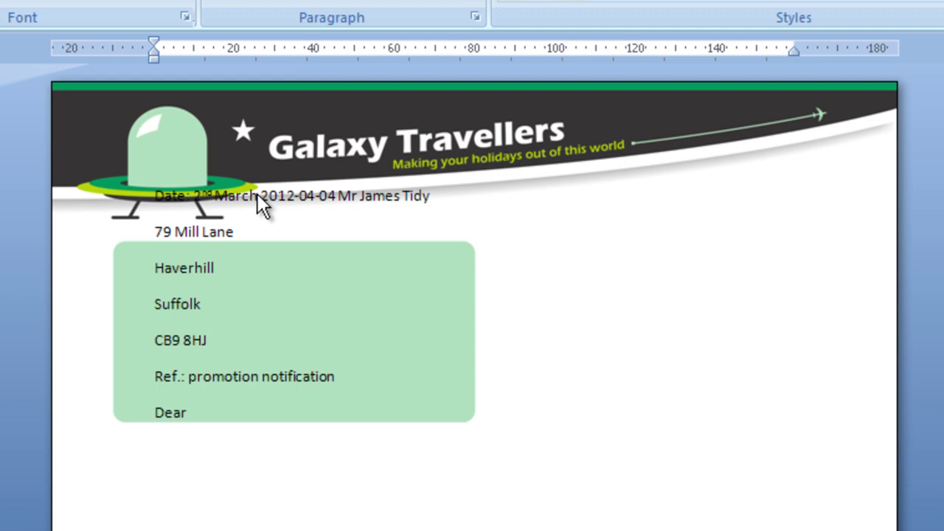
pyautogui.write('r Tidy,')
pyautogui.press('Return')
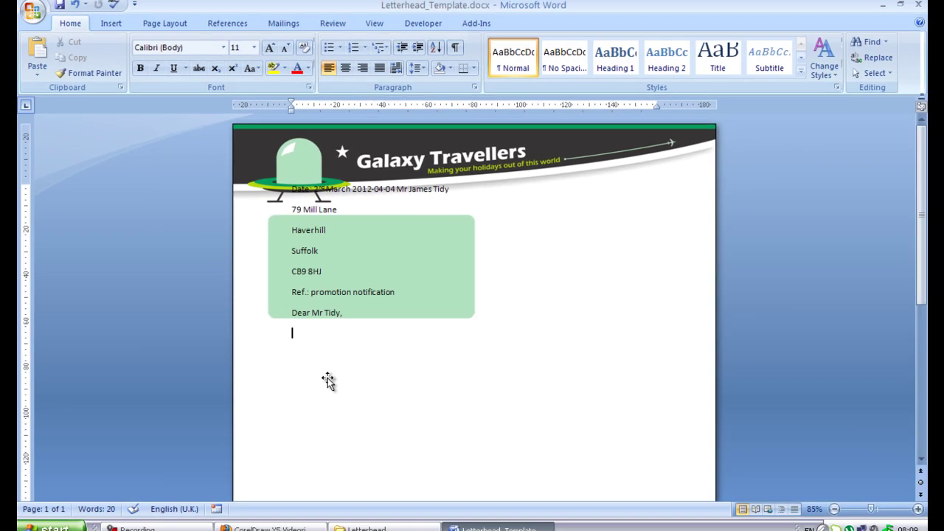
# Copy the five generated Lorem Ipsum paragraphs from lipsum.com in Firefox, then return to Word.
pyautogui.click(279, 521)
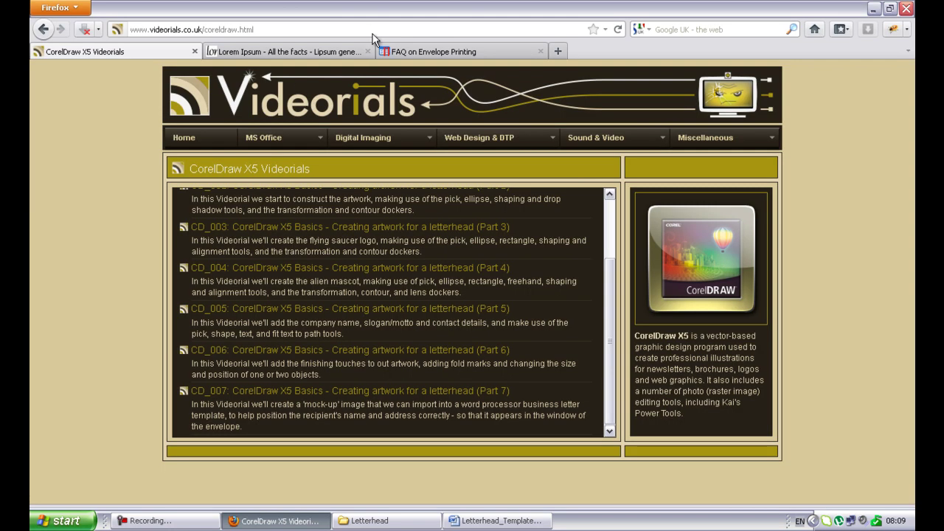
pyautogui.click(305, 51)
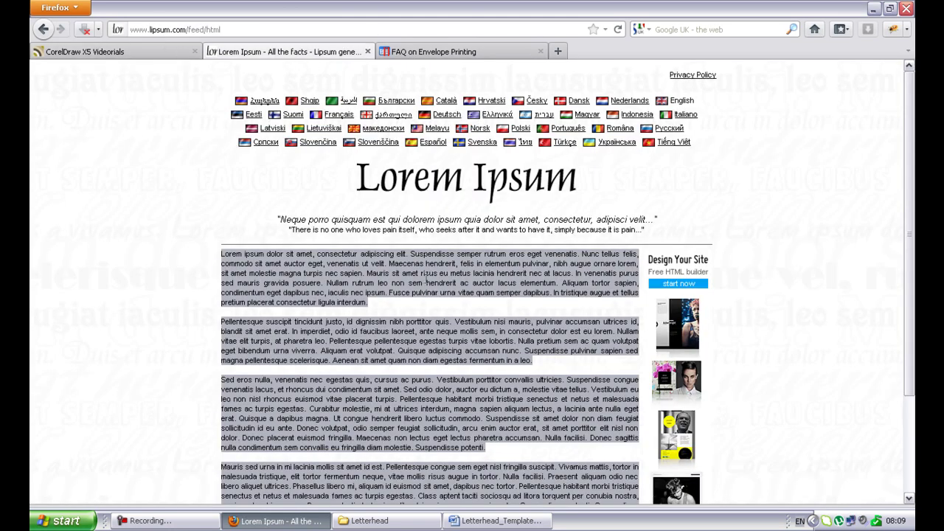
pyautogui.scroll(-3, 572, 327)
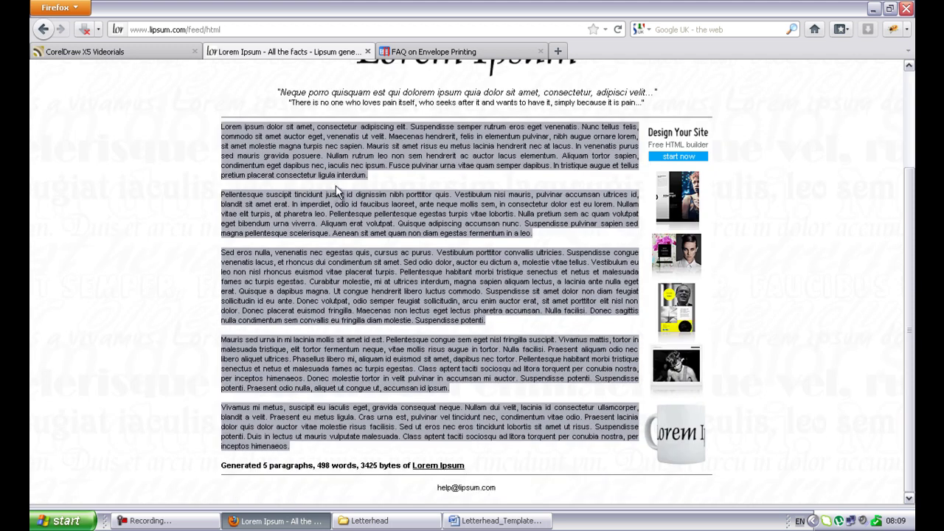
pyautogui.rightClick(287, 280)
pyautogui.click(306, 289)
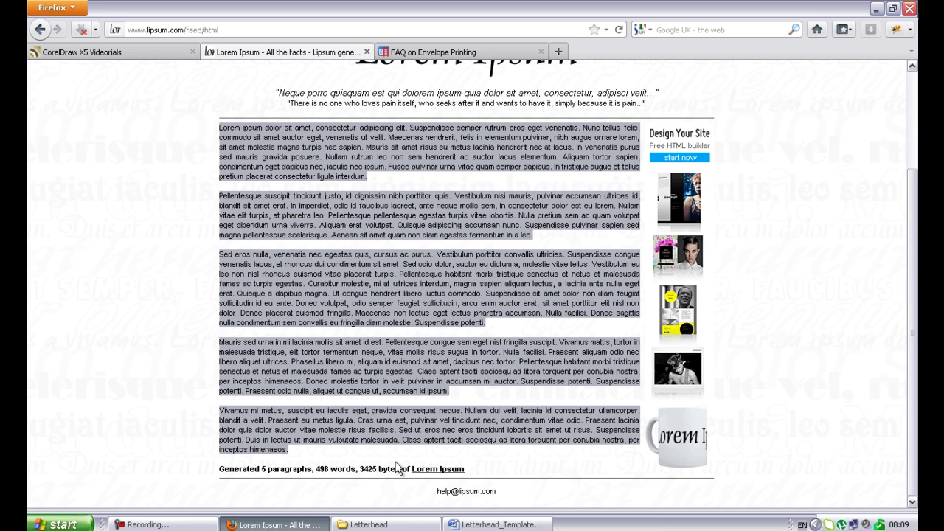
pyautogui.click(494, 525)
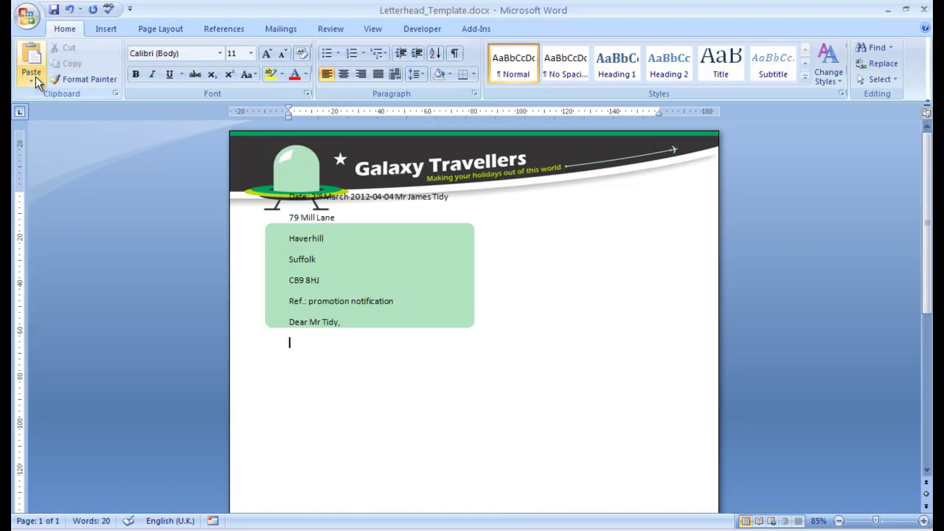
# Paste the copied Lorem Ipsum into the letter as Unformatted Text via Paste Special.
pyautogui.click(36, 76)
pyautogui.click(59, 111)
pyautogui.click(406, 199)
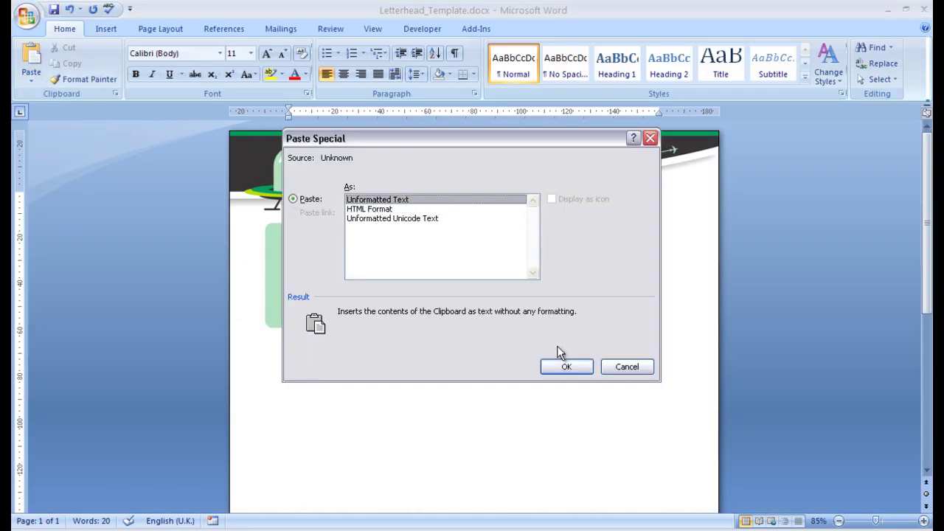
pyautogui.click(562, 362)
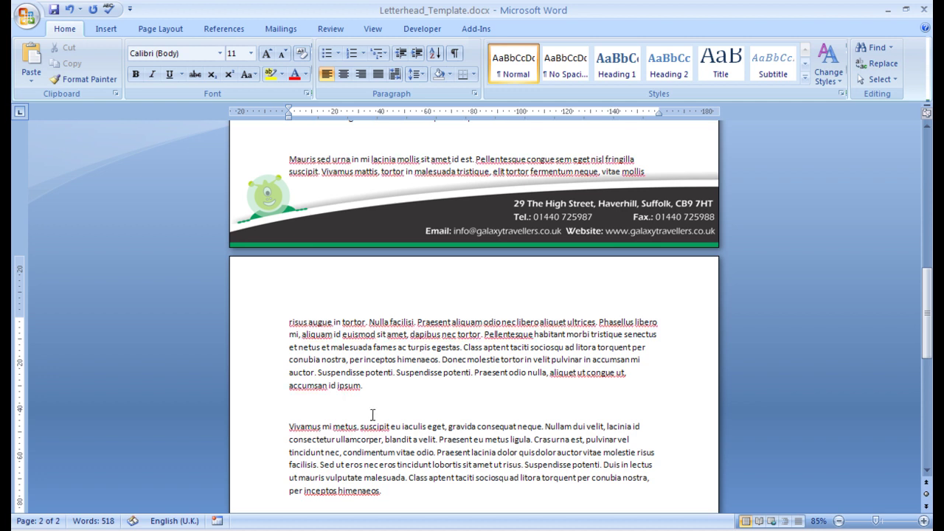
# Delete the blank lines above the Vivamus and Mauris sed urna paragraphs.
pyautogui.click(379, 406)
pyautogui.press('BackSpace')
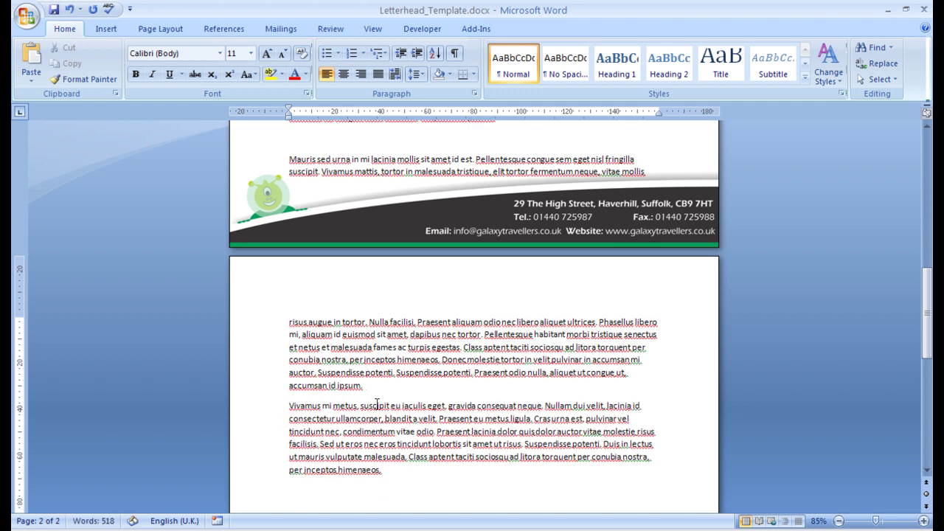
pyautogui.scroll(3, 377, 402)
pyautogui.click(318, 265)
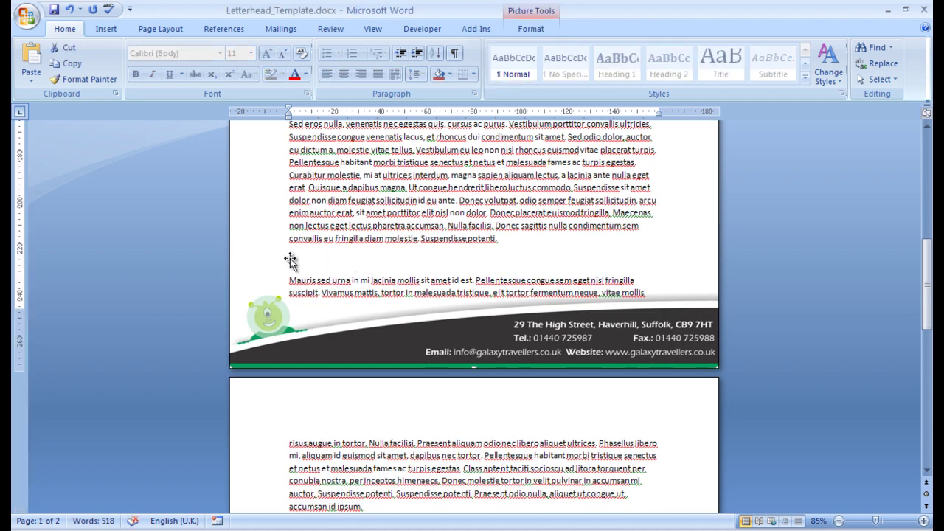
pyautogui.click(297, 265)
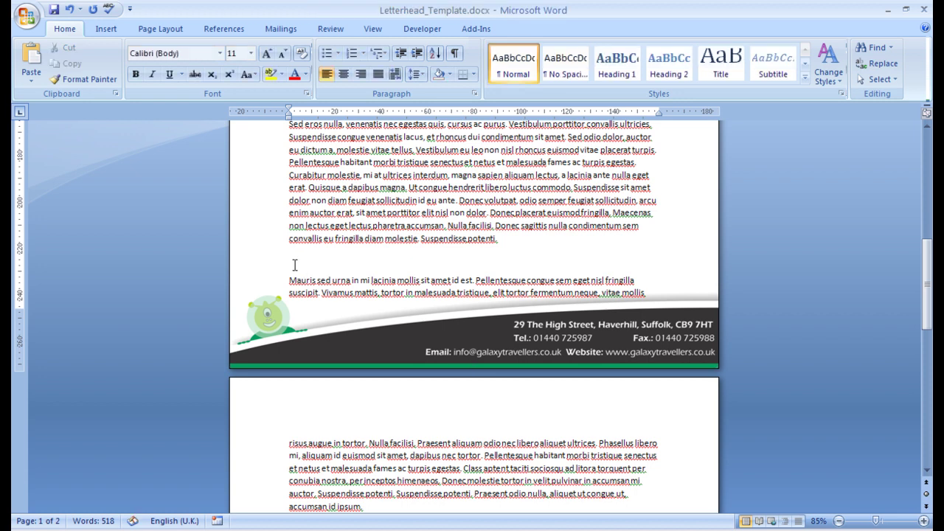
pyautogui.press('BackSpace')
# Delete the stray picture and remaining empty line between the pasted paragraphs.
pyautogui.scroll(2, 293, 265)
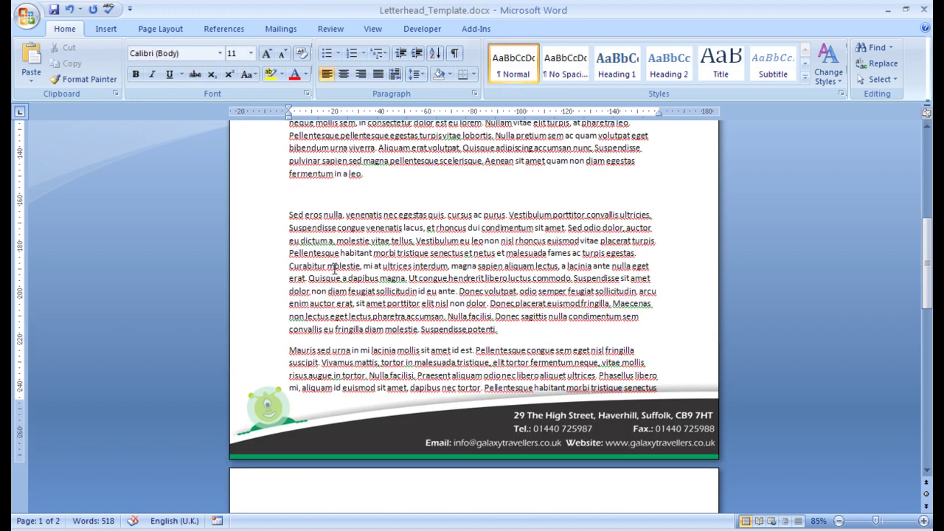
pyautogui.click(308, 198)
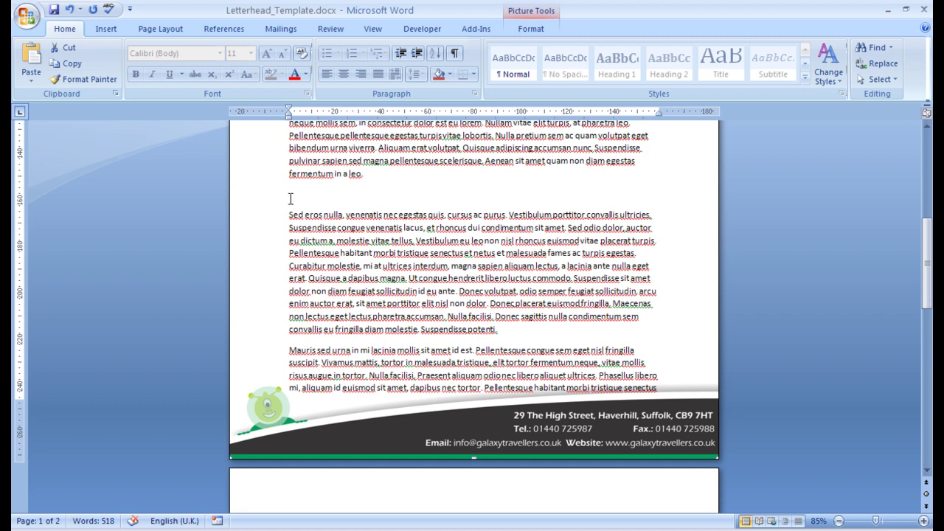
pyautogui.press('Delete')
pyautogui.scroll(2, 291, 199)
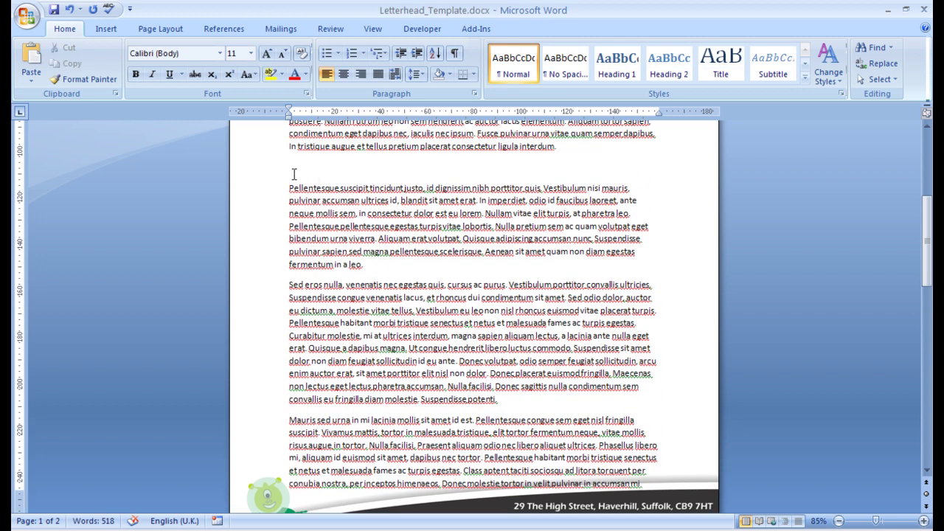
pyautogui.press('BackSpace')
pyautogui.scroll(3, 288, 173)
pyautogui.scroll(-3, 434, 295)
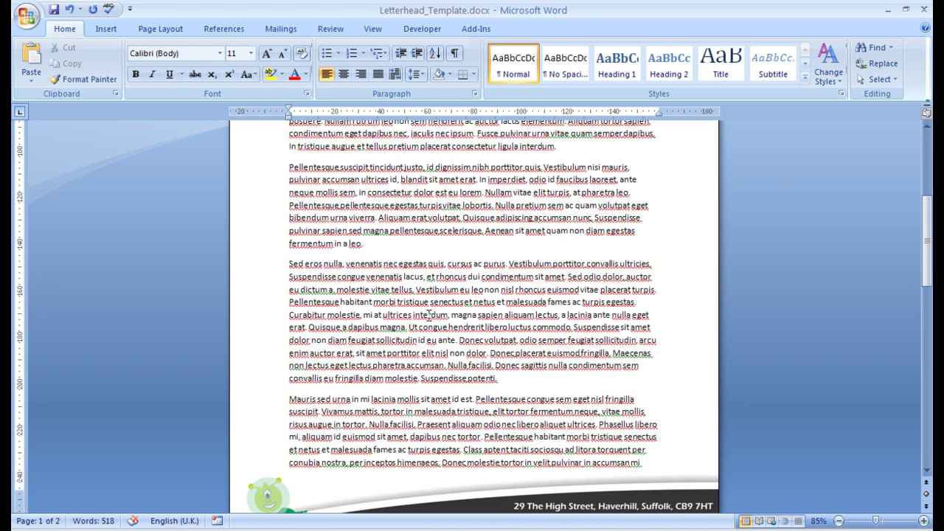
pyautogui.scroll(-5, 423, 317)
pyautogui.scroll(-5, 423, 317)
pyautogui.click(379, 307)
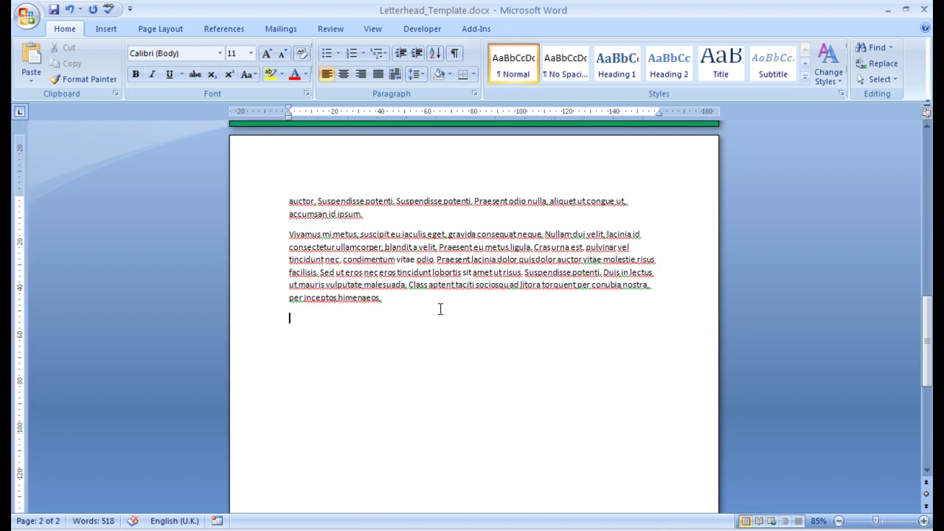
# Add 'Yours sincerely,' after the last paragraph, then the sender's name and 'Marketing Manager' below.
pyautogui.press('Return')
pyautogui.write('Yours sincerel')
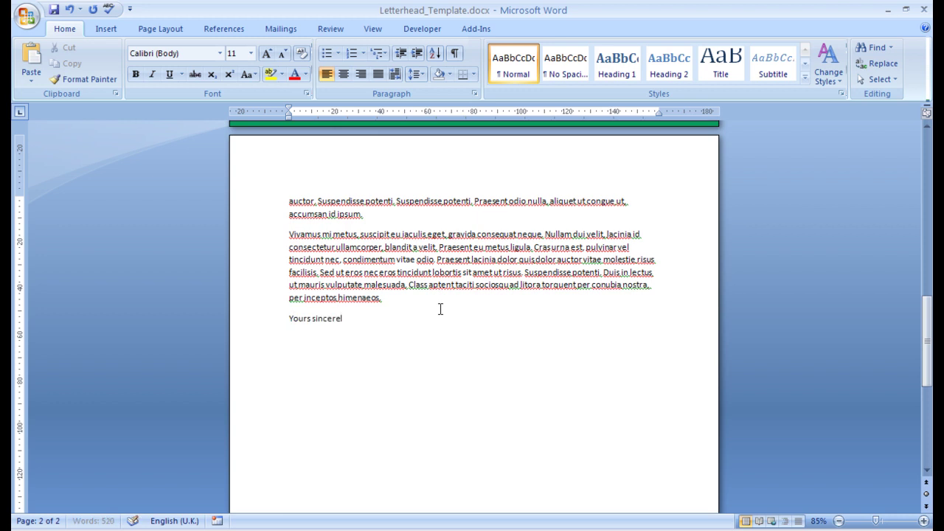
pyautogui.write('y,')
pyautogui.press('Return')
pyautogui.press('Return')
pyautogui.write('John Smith')
pyautogui.press('Return')
pyautogui.write('Marketing M')
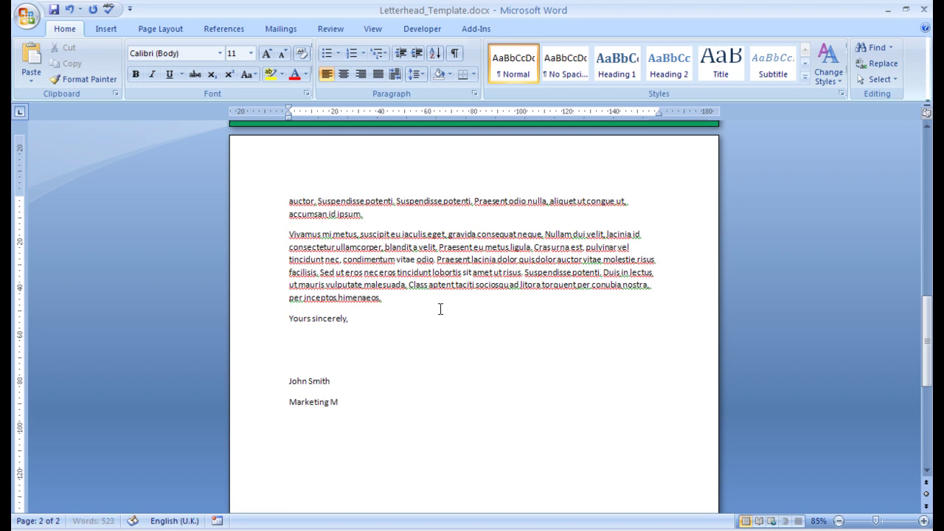
pyautogui.write('anager')
pyautogui.scroll(10, 485, 364)
# Delete '-04-04' after the year on the date line and push the recipient's name to the next line.
pyautogui.scroll(7, 484, 364)
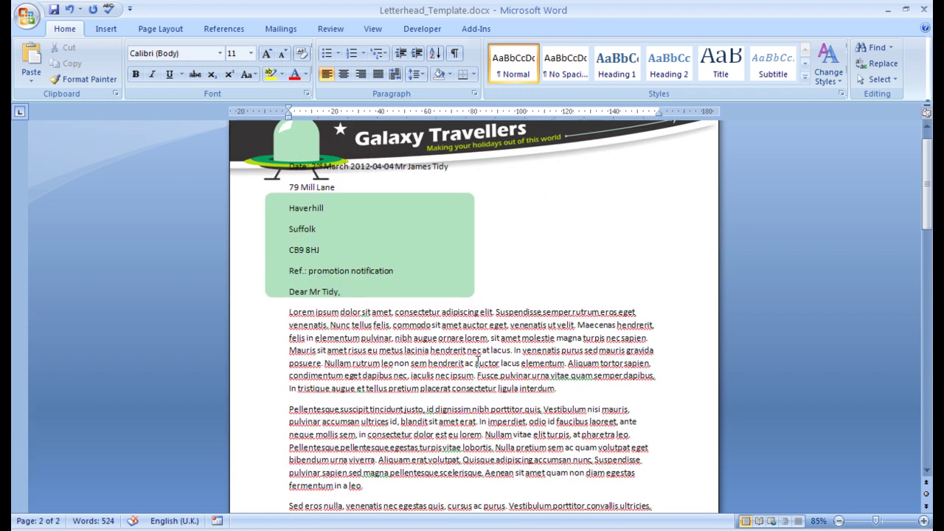
pyautogui.scroll(1, 475, 361)
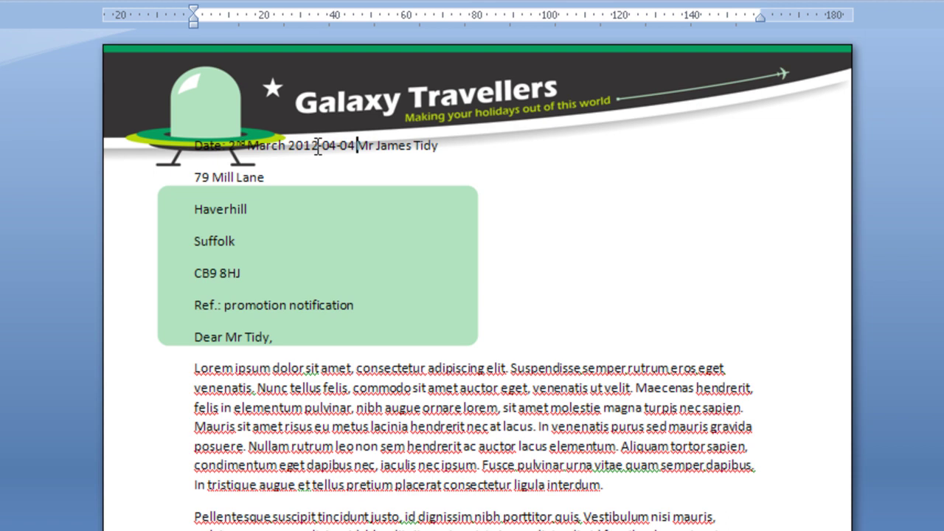
pyautogui.moveTo(318, 145); pyautogui.dragTo(354, 147)
pyautogui.press('Delete')
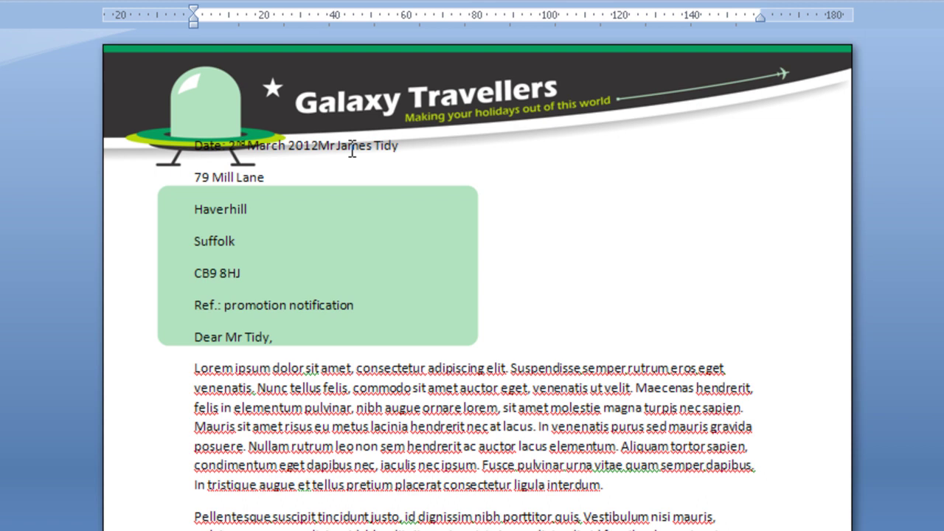
pyautogui.press('Return')
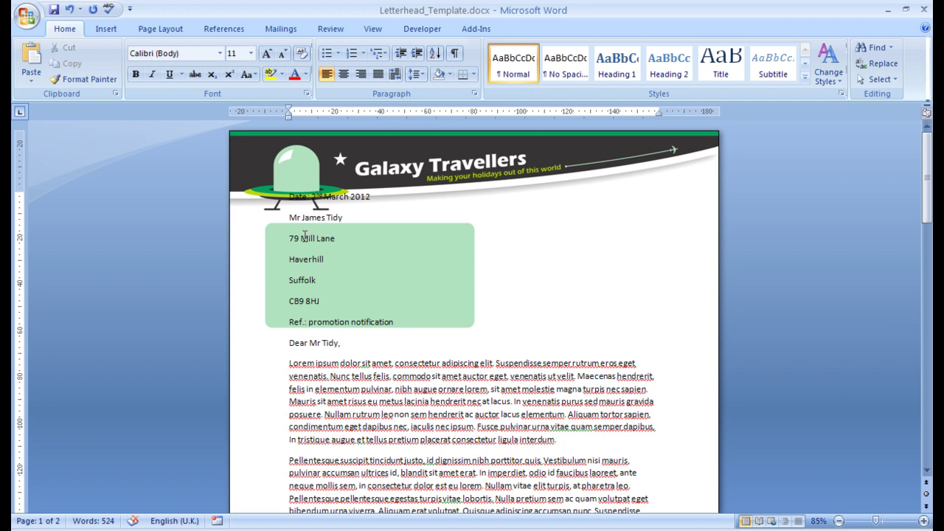
pyautogui.hotkey('ctrl', 'a')
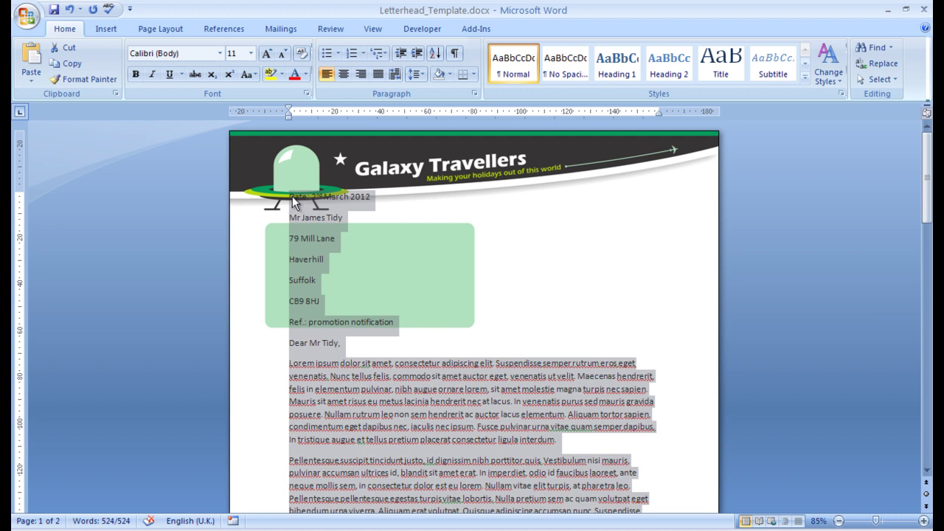
# Apply the Arial font at size 12 to all text in the letter.
pyautogui.click(292, 196)
pyautogui.hotkey('shift', 'Right')
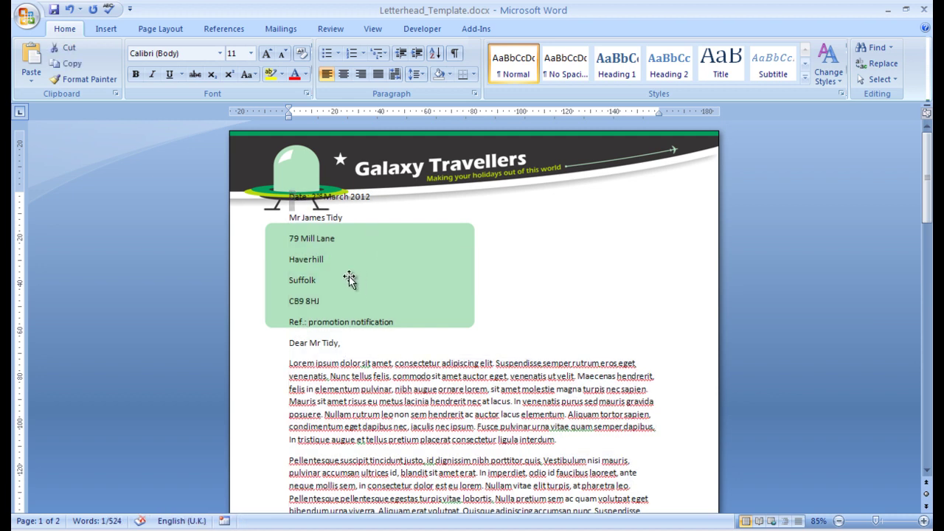
pyautogui.click(307, 237)
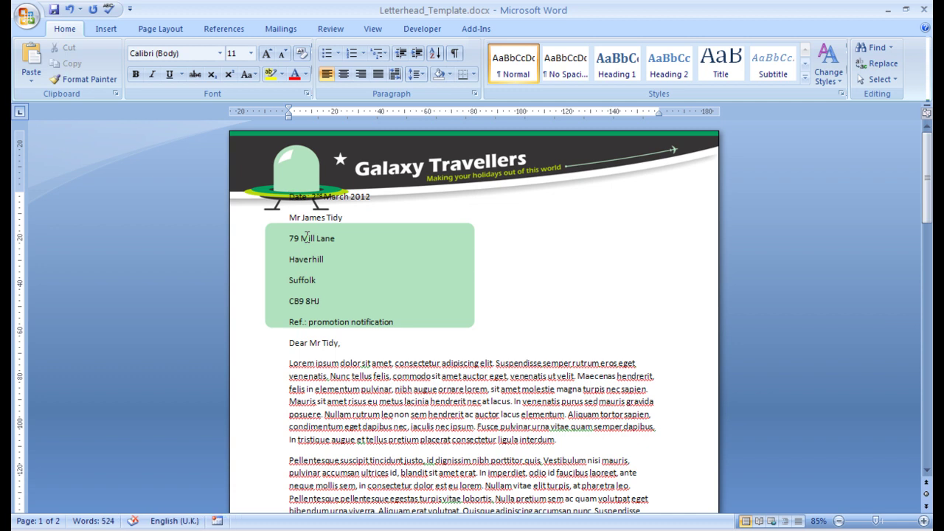
pyautogui.hotkey('ctrl', 'a')
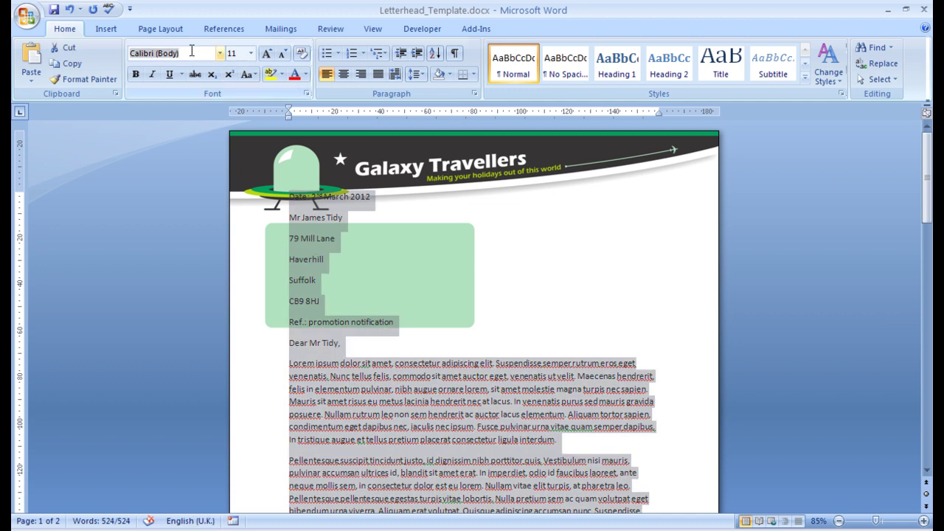
pyautogui.write('Arial')
pyautogui.press('Tab')
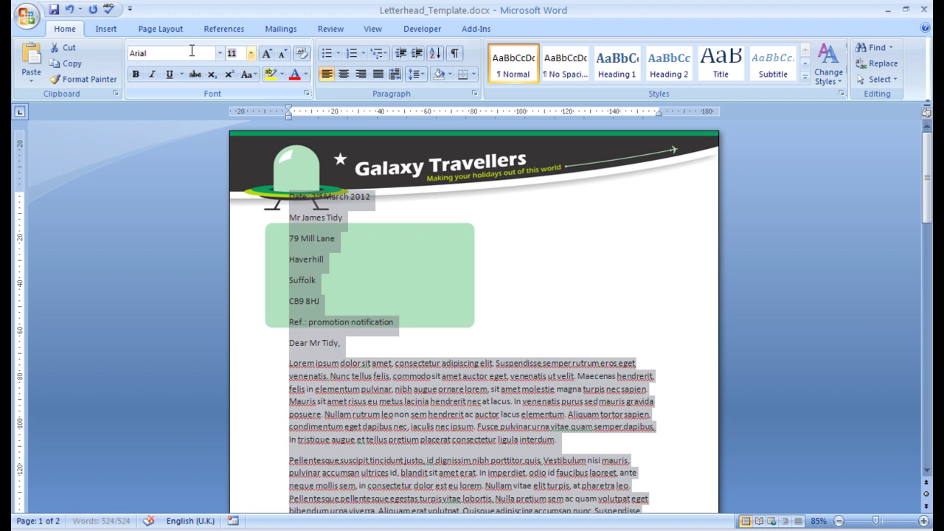
pyautogui.write('12')
pyautogui.press('Return')
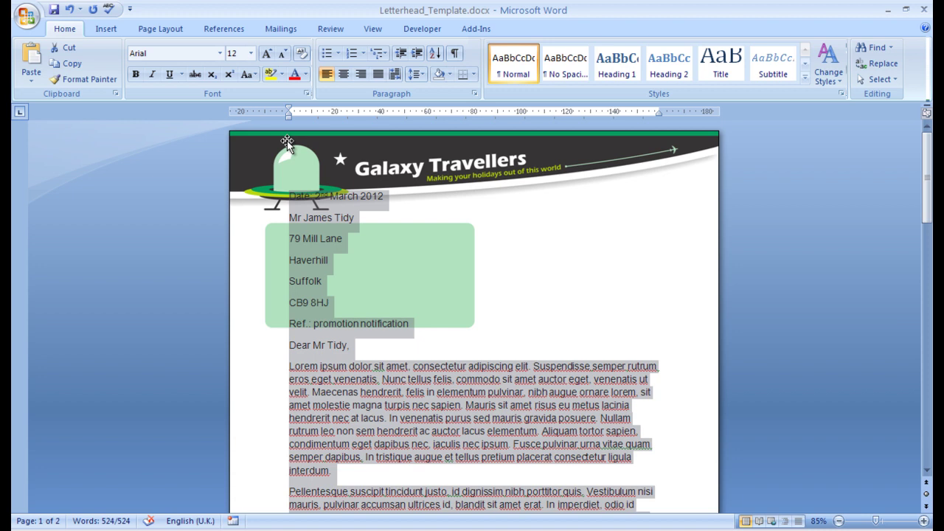
# Enter custom margins of 30 mm top, 40 mm bottom, 20 mm left and 20 mm right.
pyautogui.click(161, 29)
pyautogui.click(123, 74)
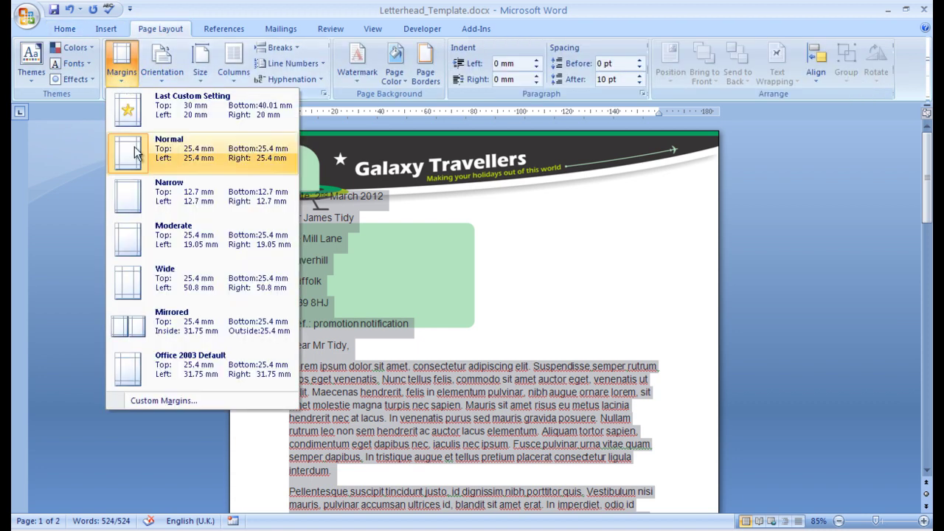
pyautogui.click(154, 400)
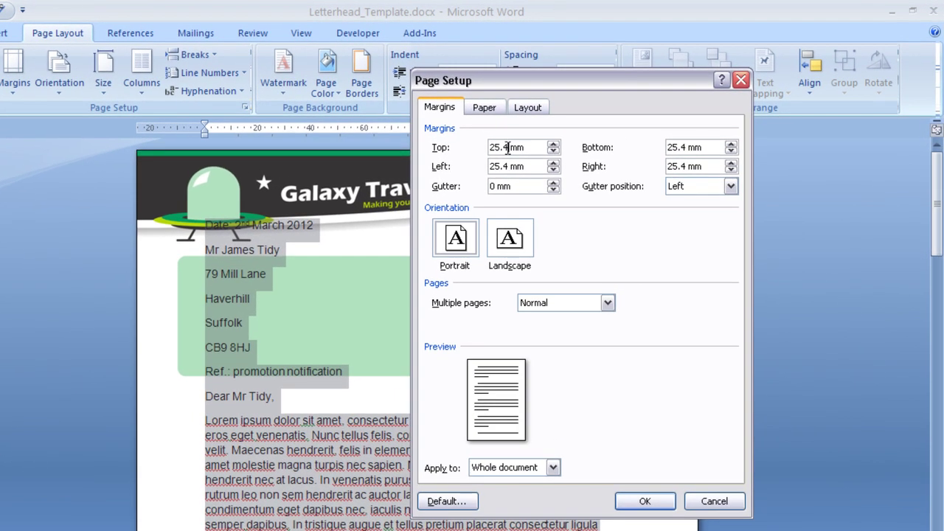
pyautogui.moveTo(518, 142); pyautogui.dragTo(409, 138)
pyautogui.write('30')
pyautogui.press('Tab')
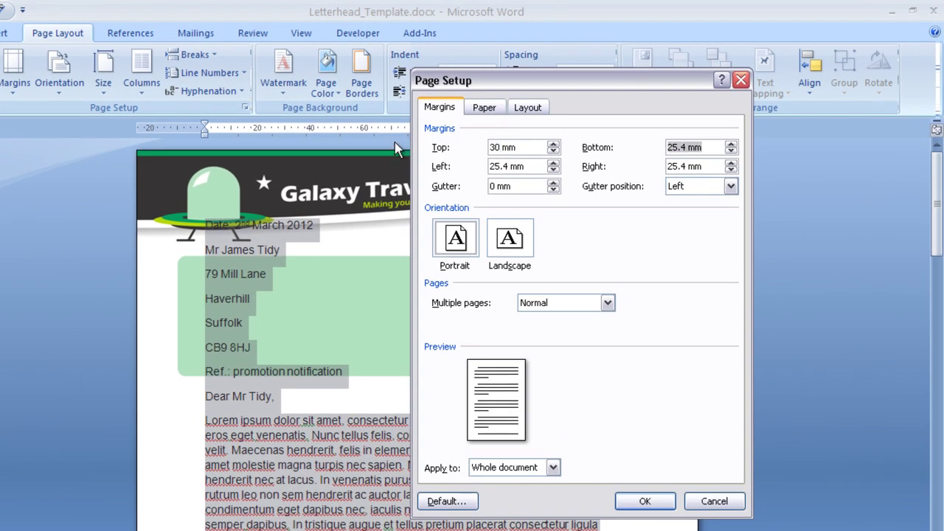
pyautogui.write('40')
pyautogui.press('Tab')
pyautogui.write('20')
pyautogui.press('Tab')
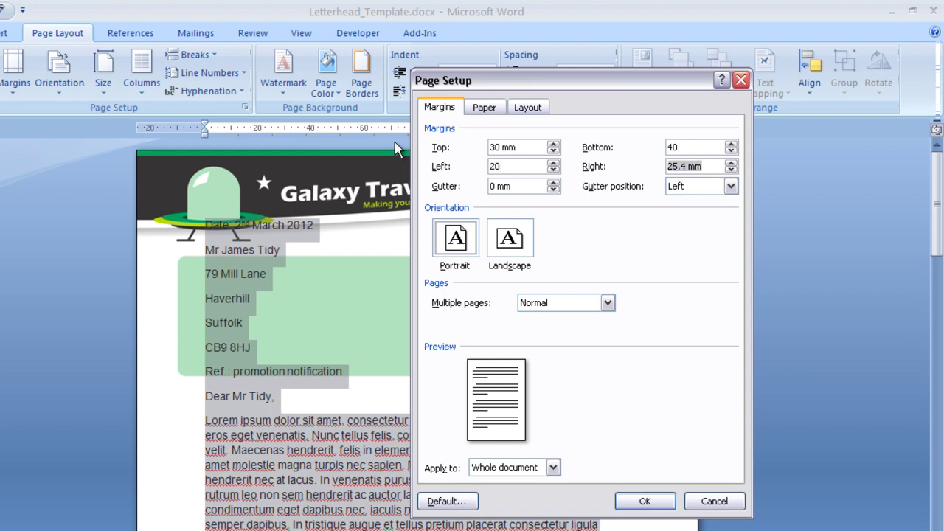
pyautogui.write('20')
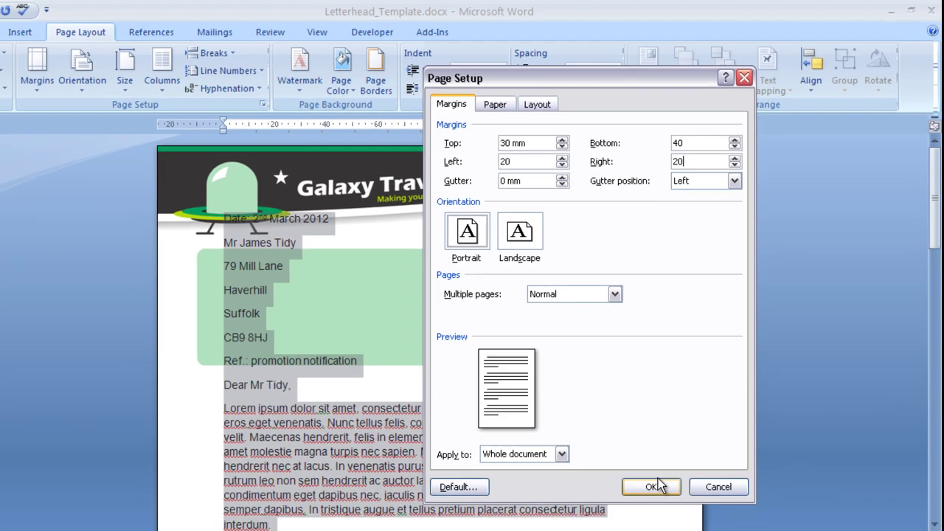
pyautogui.click(645, 501)
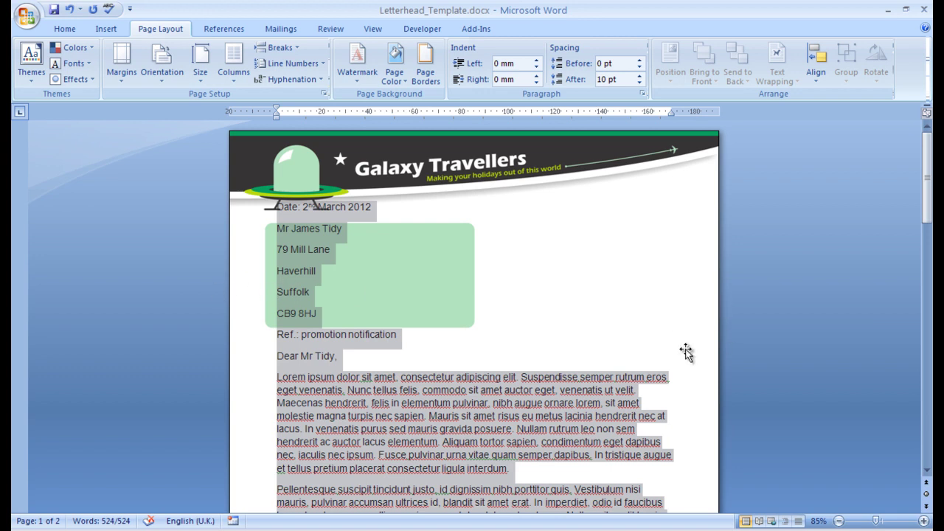
pyautogui.scroll(-3, 292, 342)
pyautogui.scroll(3, 292, 341)
pyautogui.scroll(-10, 292, 340)
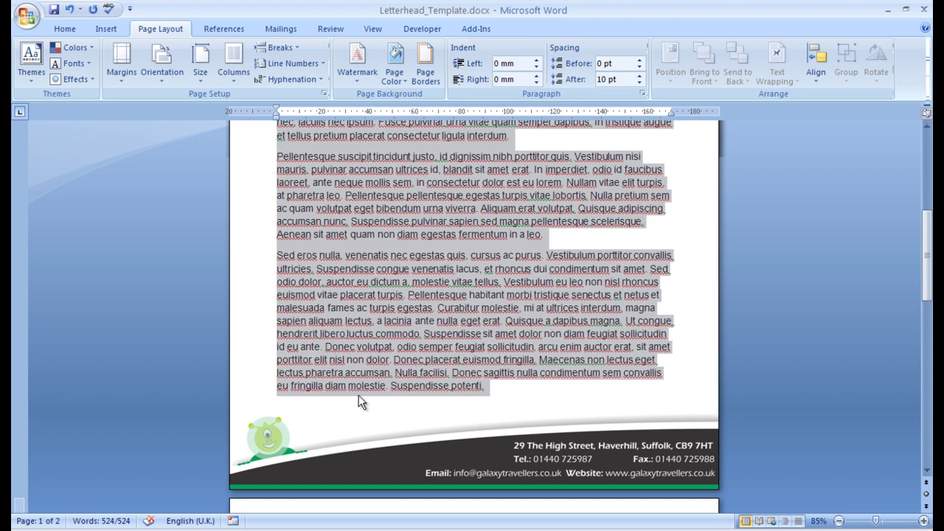
pyautogui.scroll(10, 510, 358)
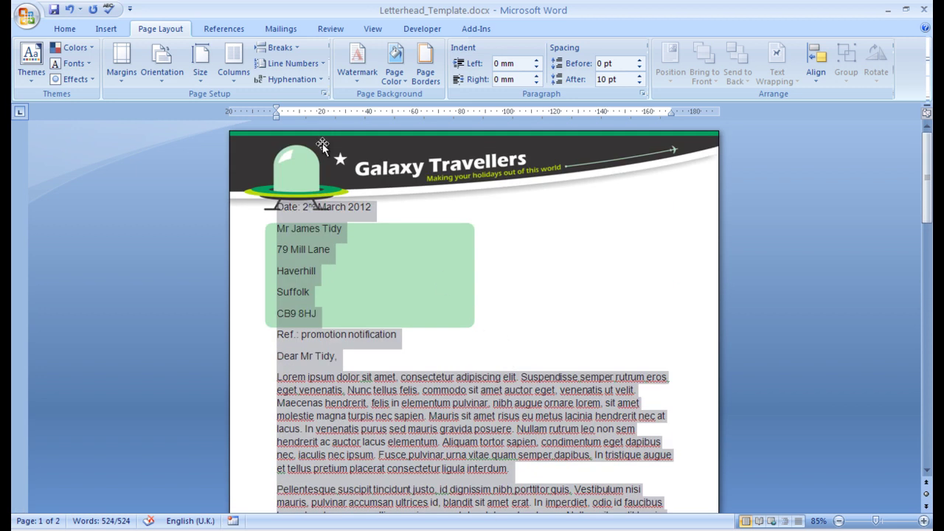
# Make the Date: label bold and right-align the date line.
pyautogui.click(301, 205)
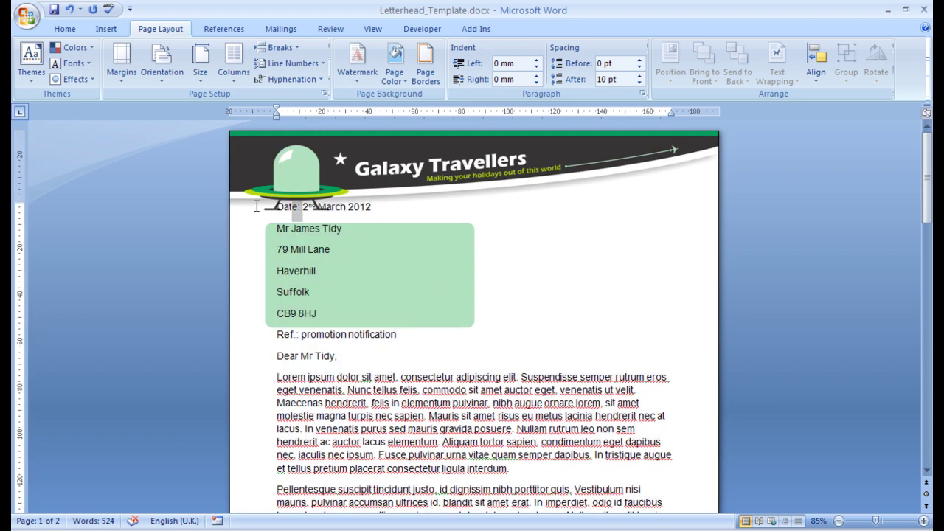
pyautogui.click(65, 29)
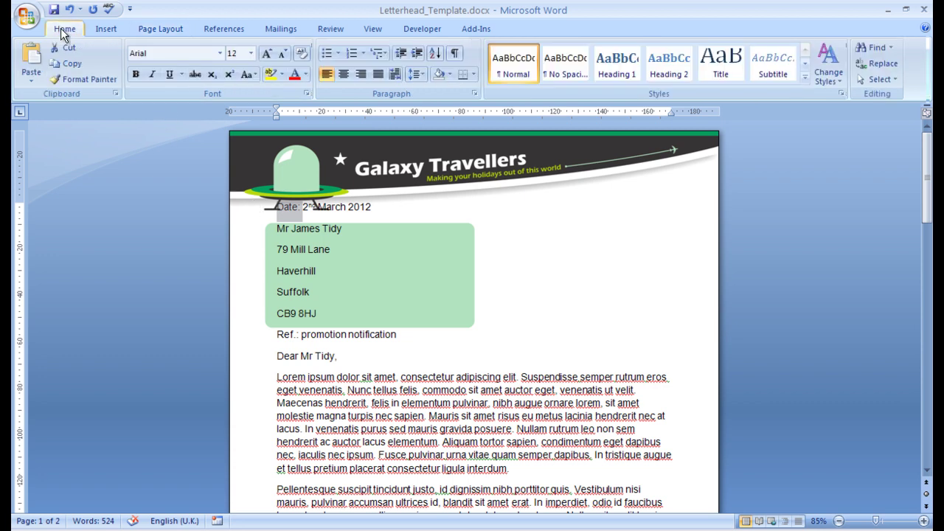
pyautogui.click(134, 75)
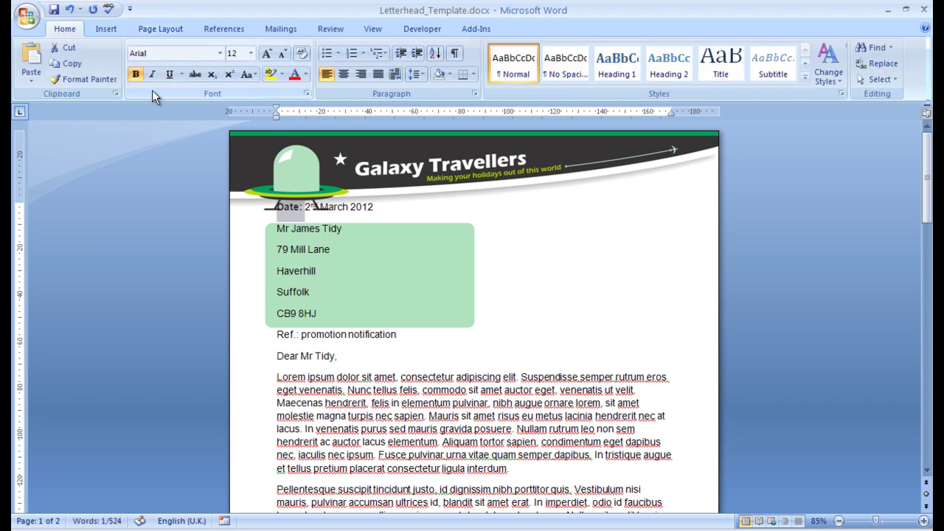
pyautogui.click(362, 75)
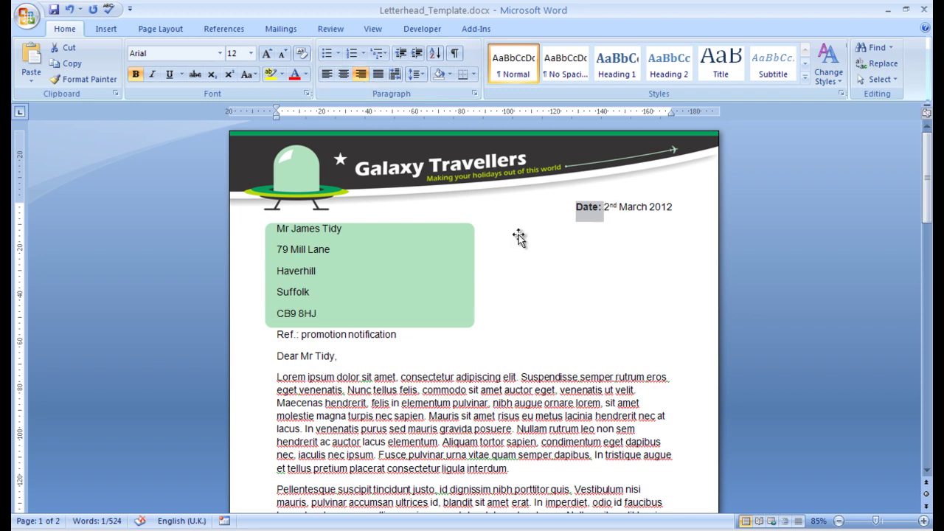
# Bold the Ref.: label and the Marketing Manager title line.
pyautogui.doubleClick(297, 334)
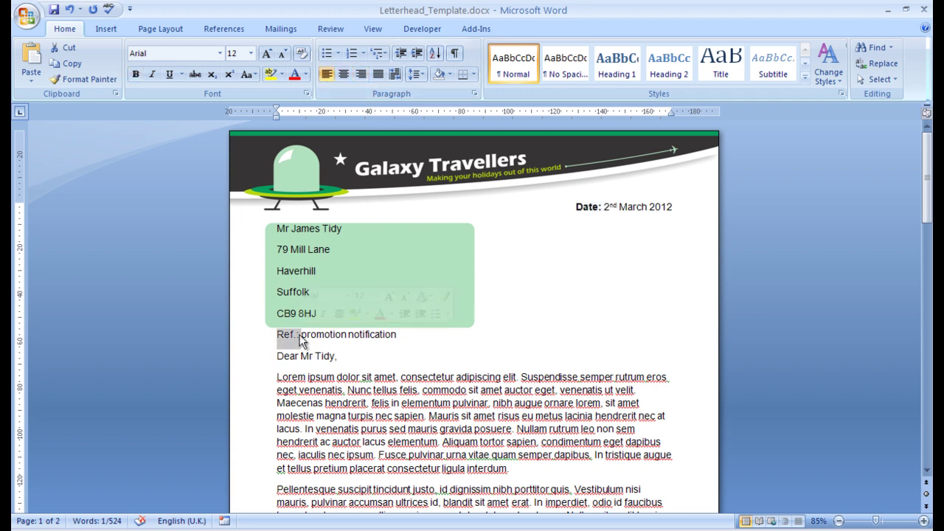
pyautogui.hotkey('ctrl', 'b')
pyautogui.scroll(-3, 412, 402)
pyautogui.scroll(-15, 411, 402)
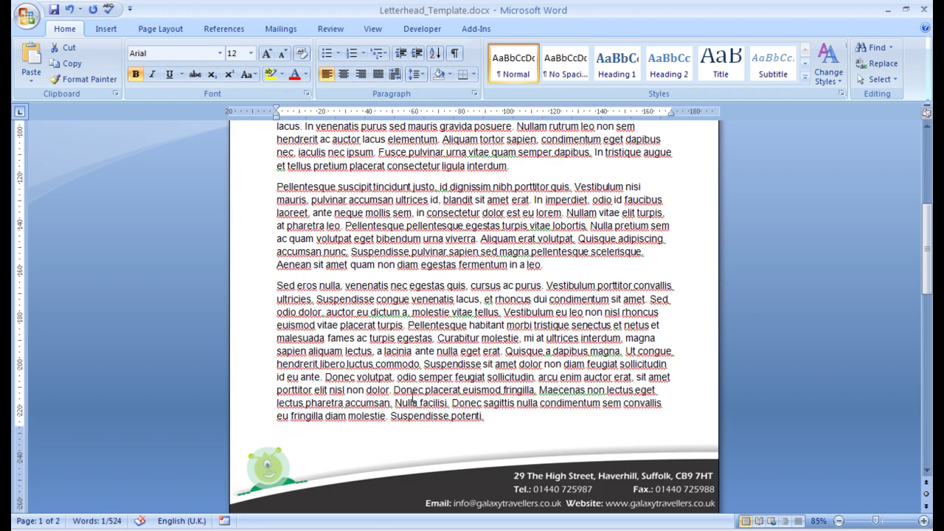
pyautogui.click(374, 376)
pyautogui.moveTo(374, 376); pyautogui.dragTo(277, 376)
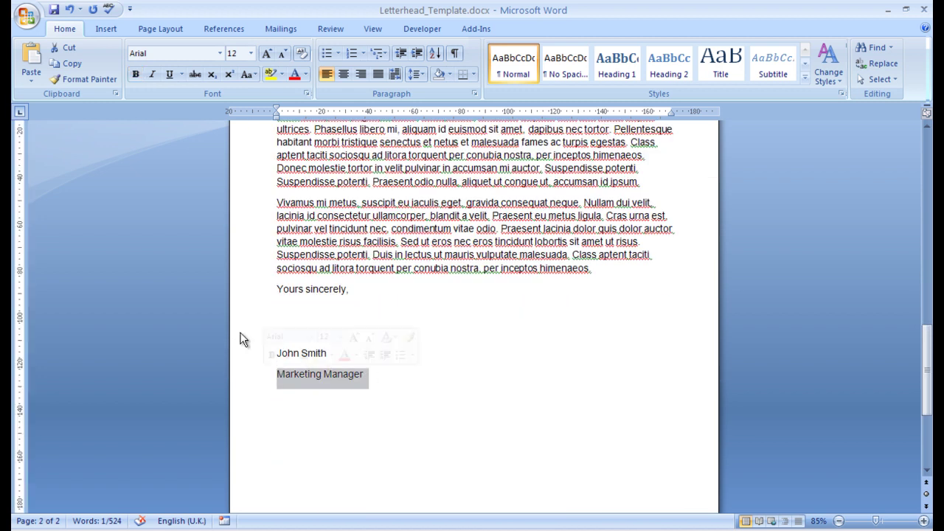
pyautogui.click(137, 74)
pyautogui.click(375, 358)
pyautogui.scroll(18, 464, 389)
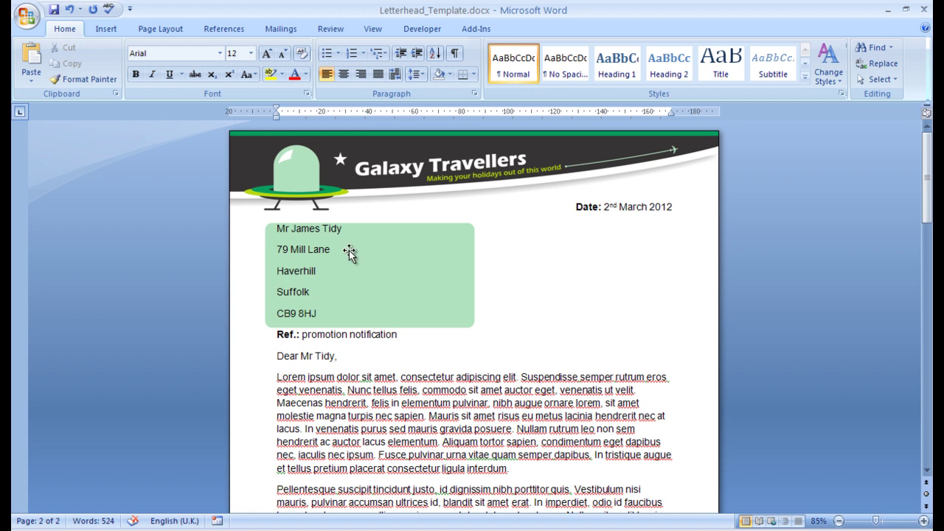
pyautogui.click(325, 229)
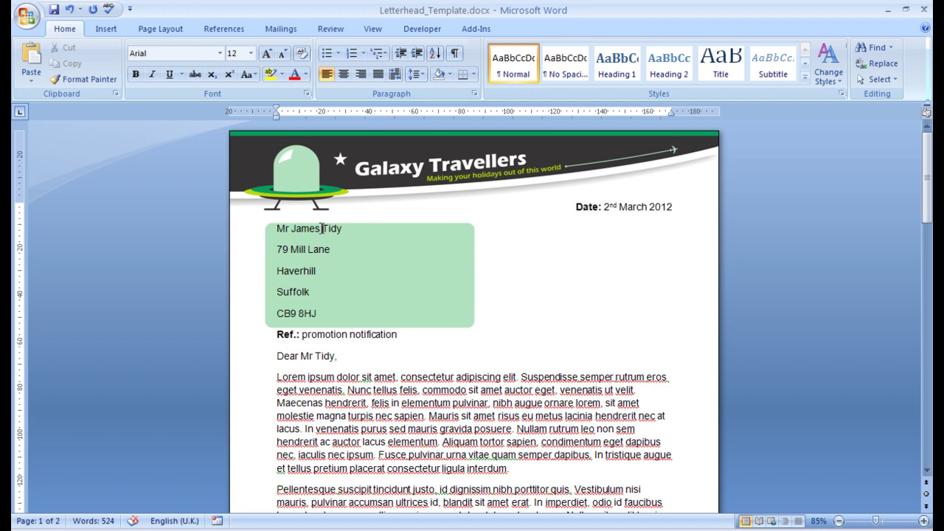
# Select the whole letter and apply Remove Space After Paragraph.
pyautogui.hotkey('ctrl', 'a')
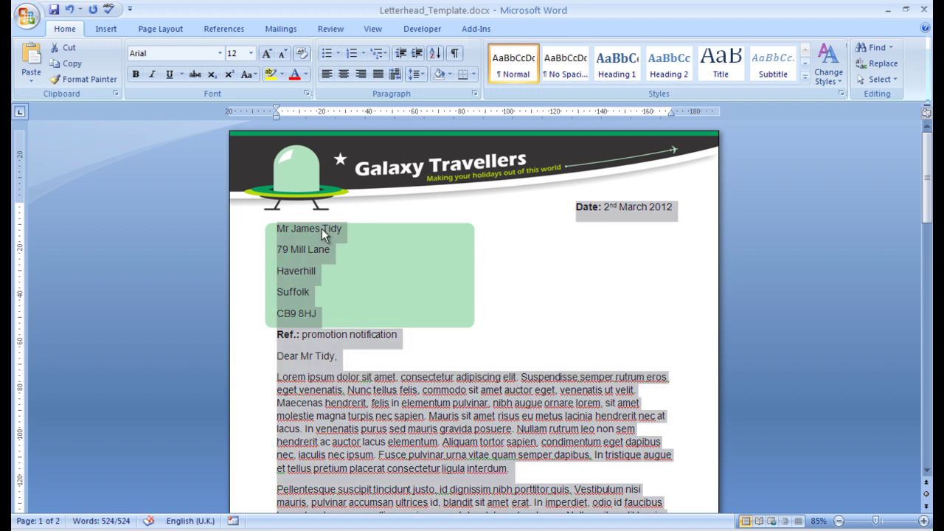
pyautogui.click(422, 77)
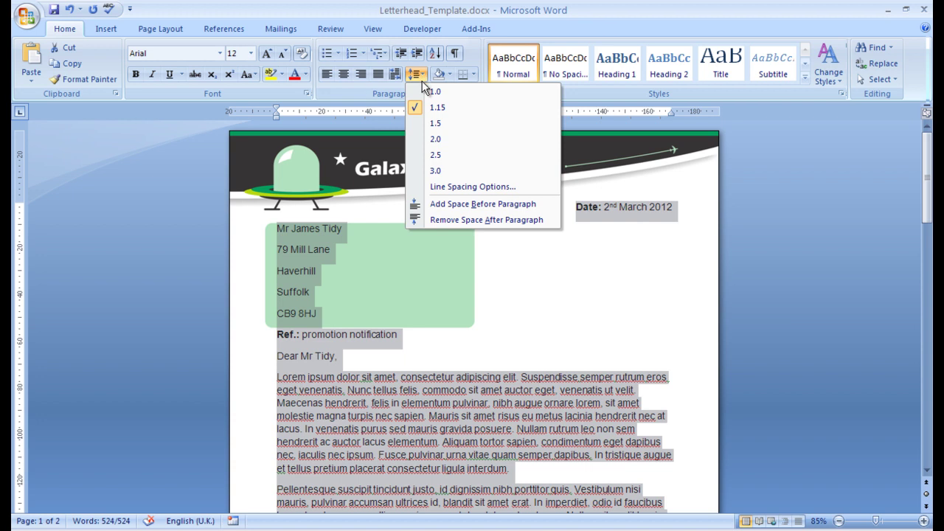
pyautogui.click(455, 219)
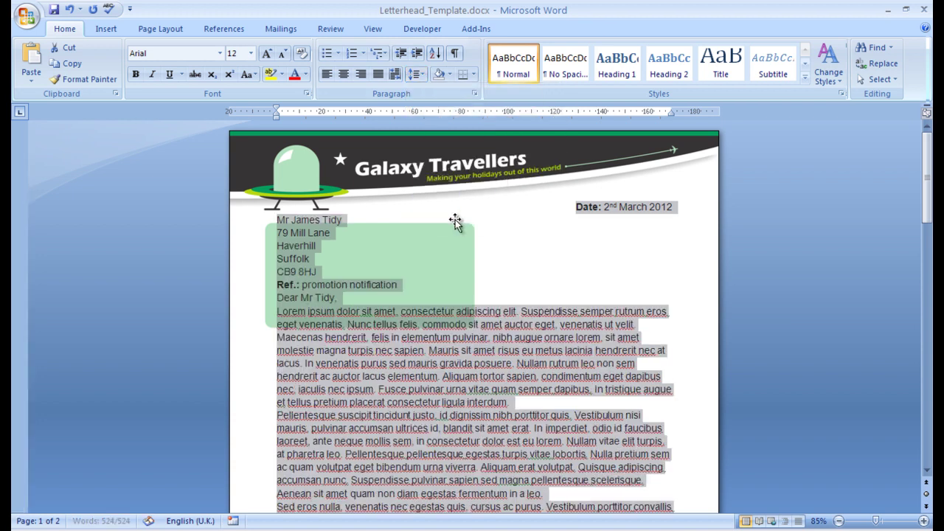
pyautogui.click(516, 385)
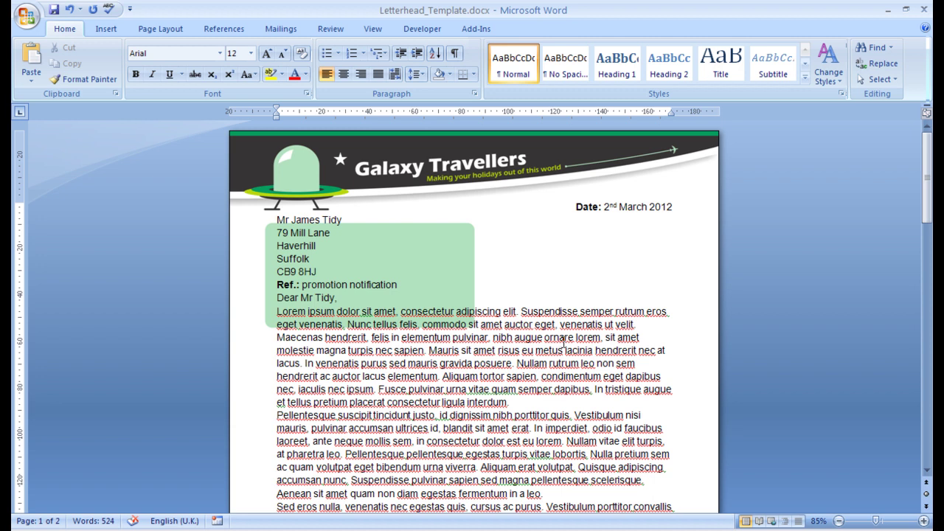
pyautogui.scroll(-7, 563, 341)
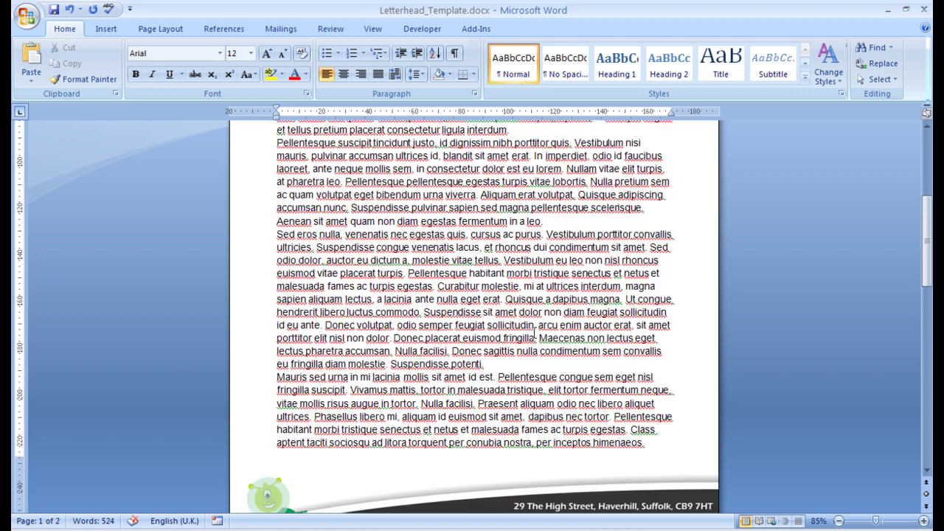
pyautogui.scroll(7, 535, 336)
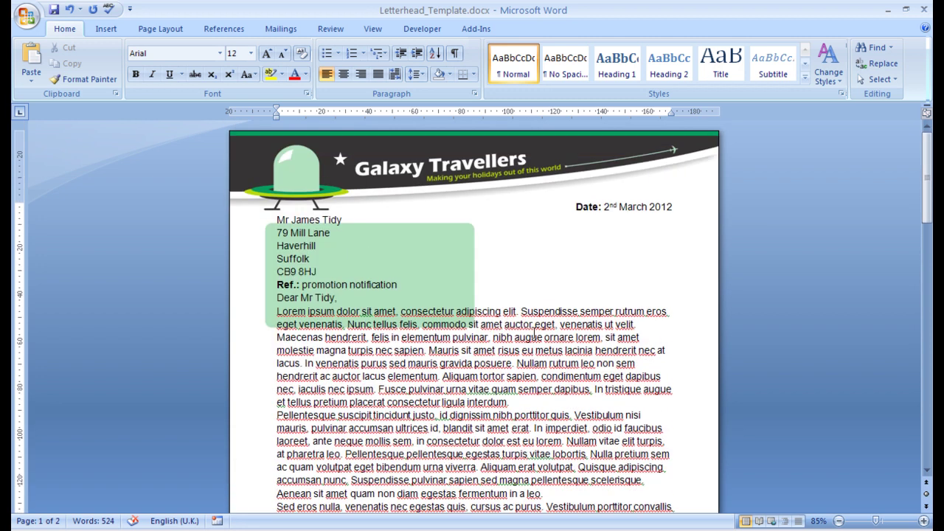
pyautogui.click(607, 207)
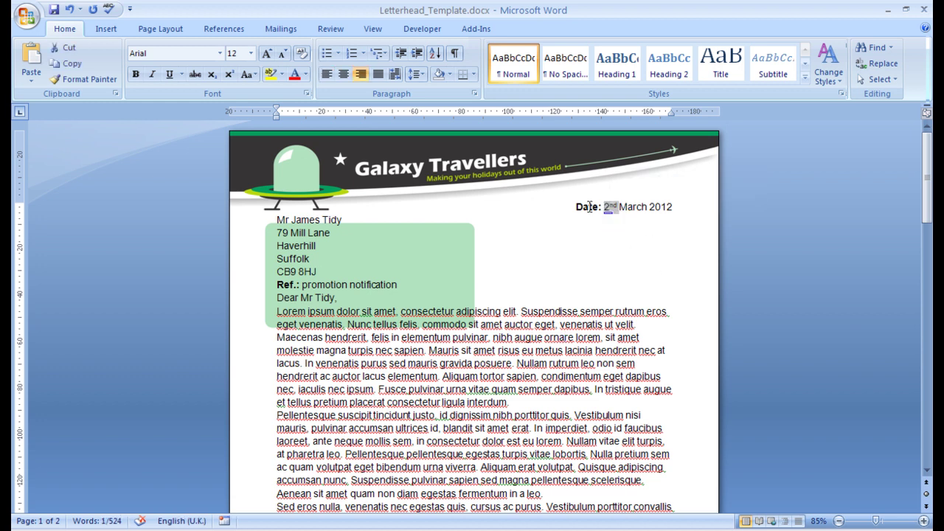
# Give the date paragraph 24 pt spacing after.
pyautogui.moveTo(579, 208); pyautogui.dragTo(603, 208)
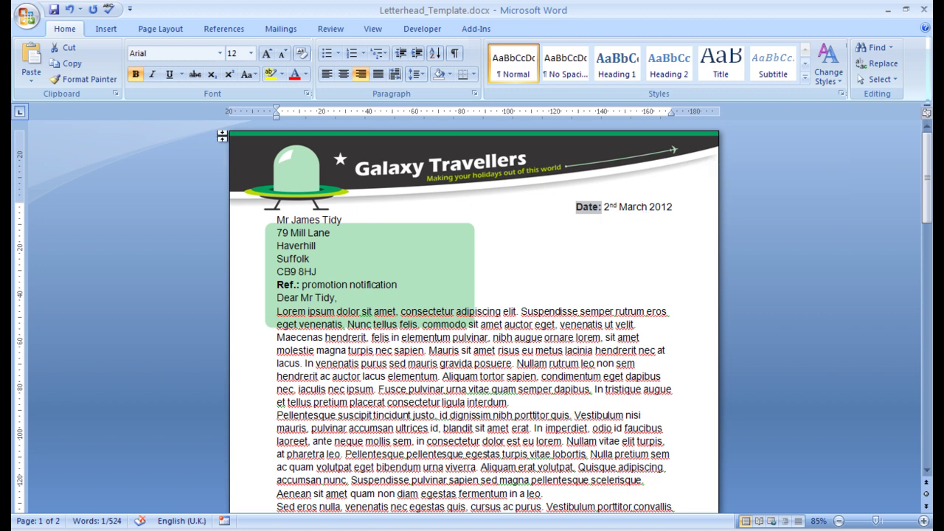
pyautogui.click(415, 75)
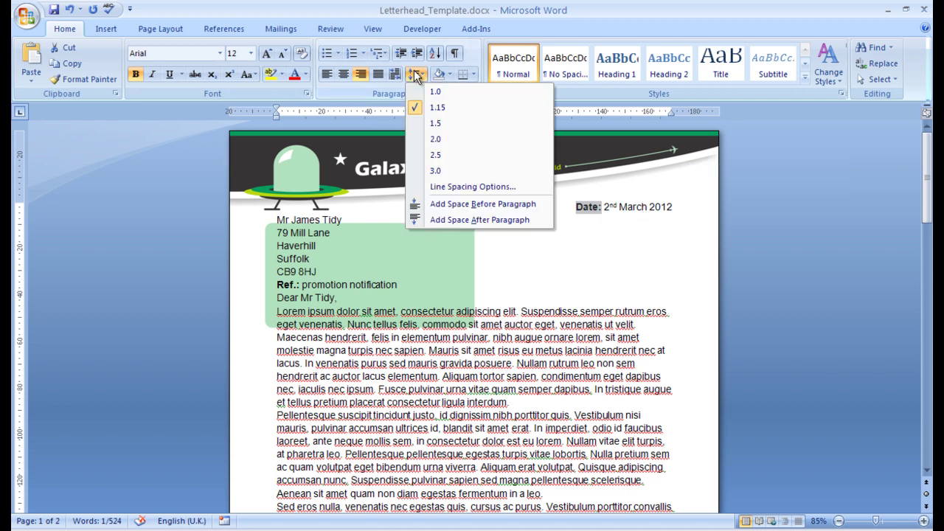
pyautogui.click(452, 187)
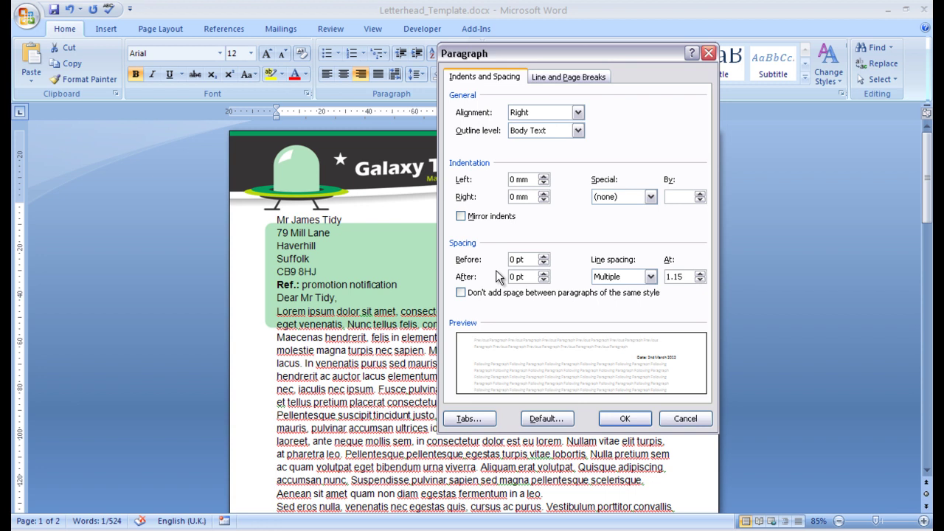
pyautogui.click(514, 277)
pyautogui.press('BackSpace')
pyautogui.write('24')
pyautogui.click(614, 419)
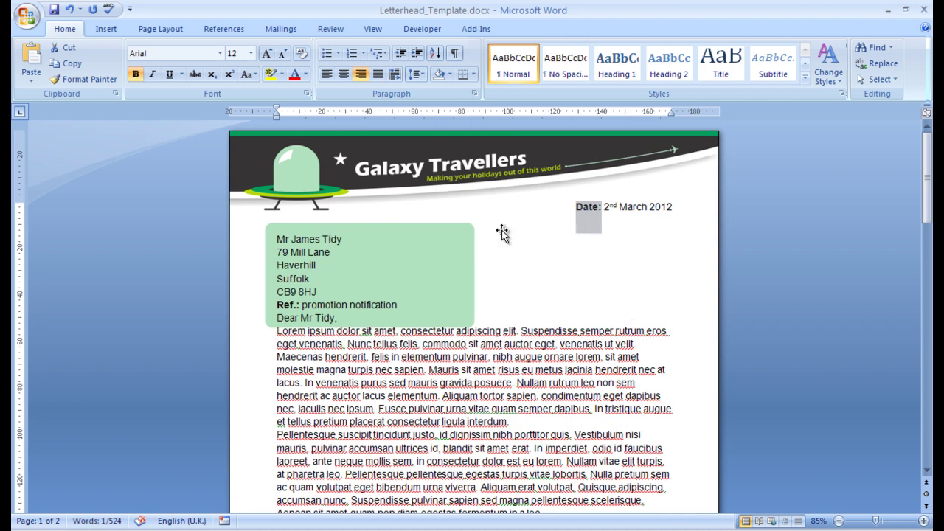
# Give the 'Ref.: promotion notification' paragraph 36 pt spacing before.
pyautogui.click(285, 307)
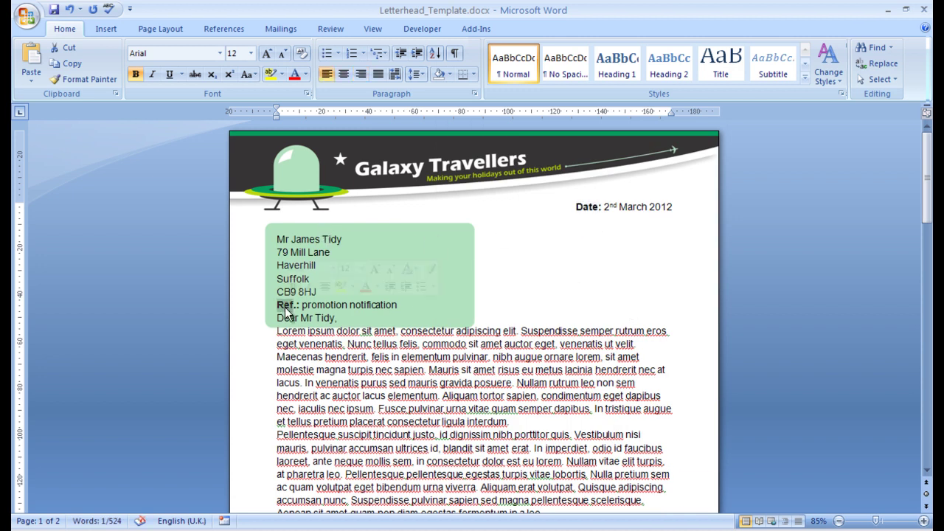
pyautogui.click(415, 74)
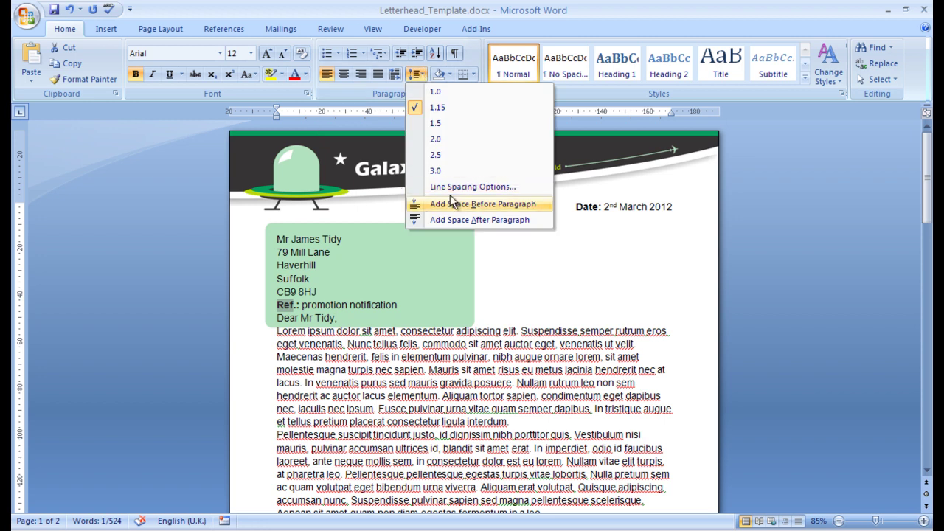
pyautogui.click(449, 187)
pyautogui.click(512, 259)
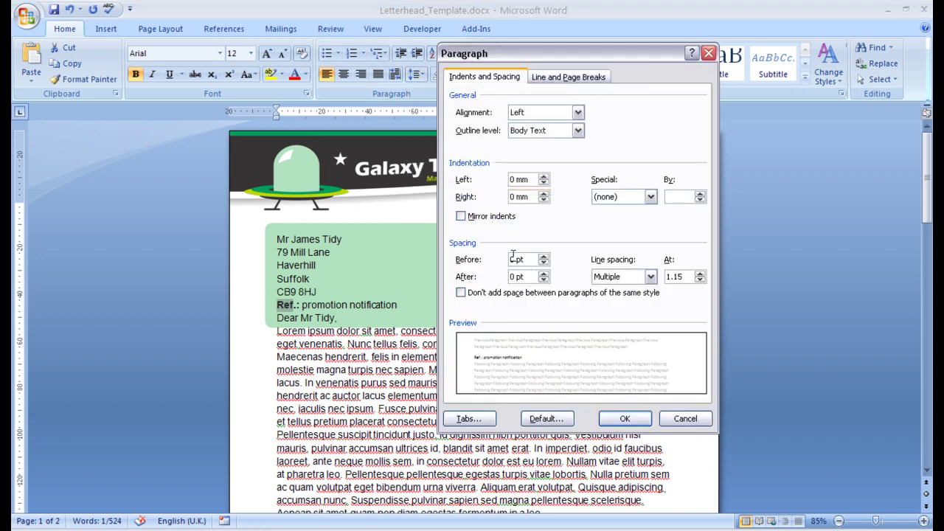
pyautogui.press('Delete')
pyautogui.write('36')
pyautogui.press('Tab')
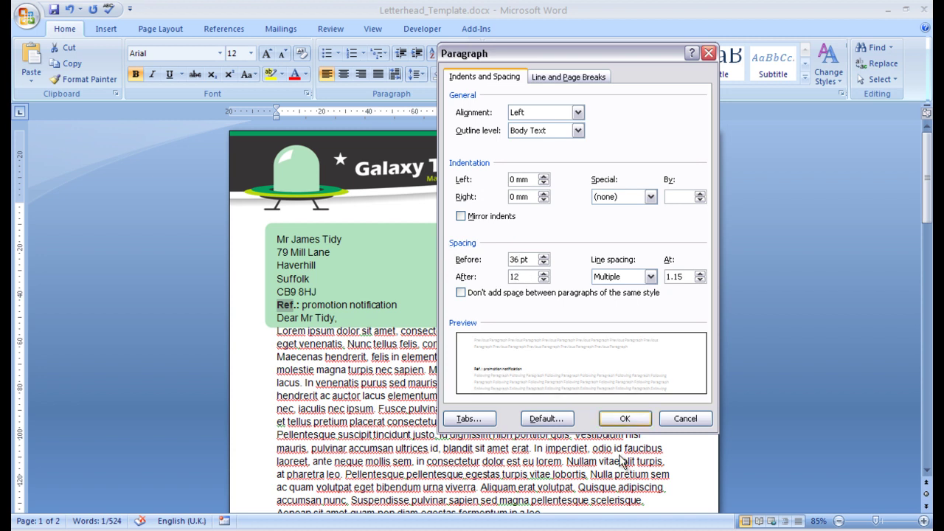
pyautogui.click(624, 418)
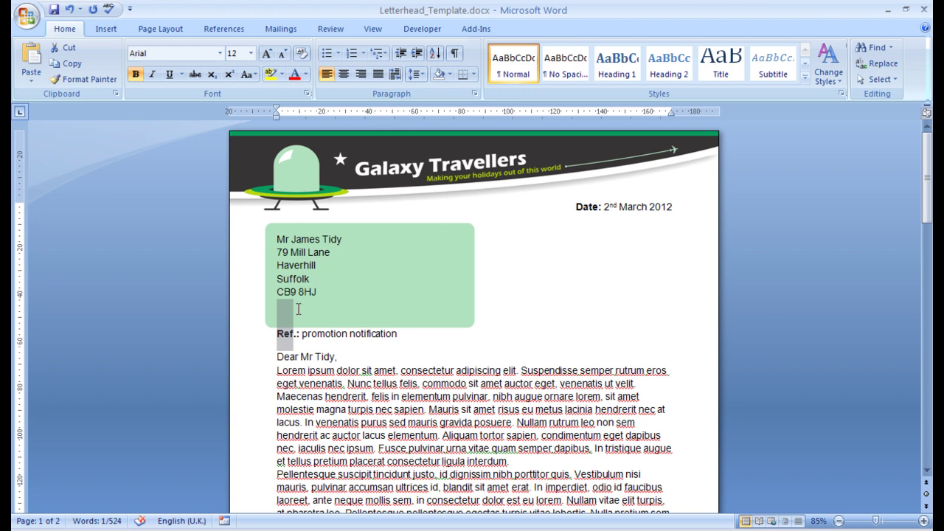
pyautogui.click(298, 309)
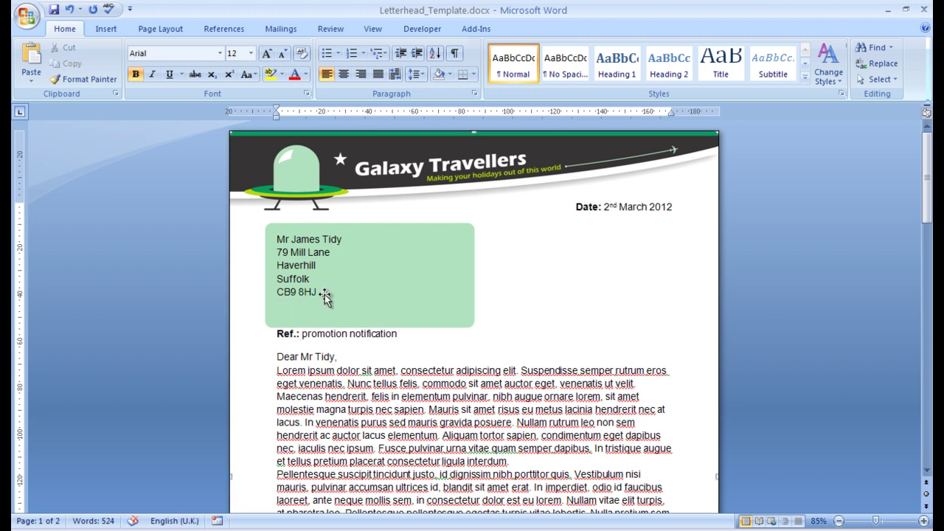
pyautogui.click(323, 293)
pyautogui.press('Return')
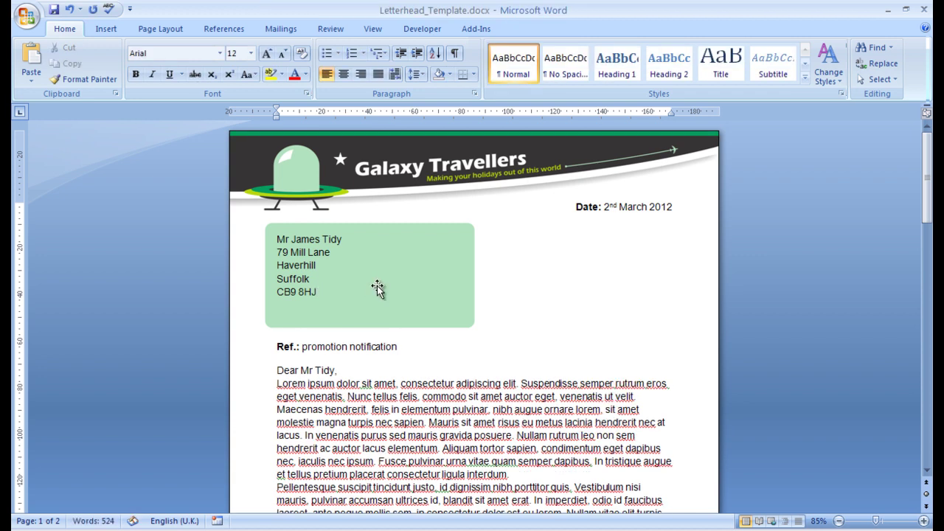
pyautogui.write('England')
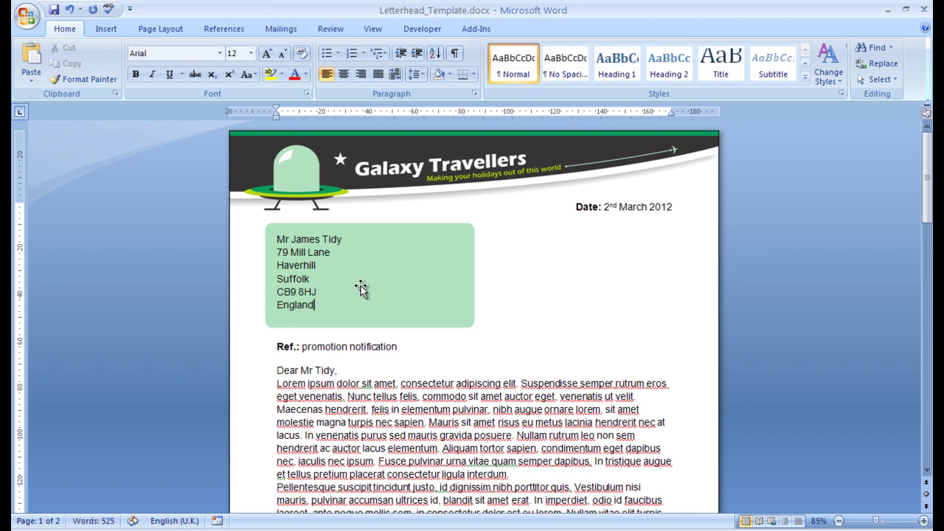
# Increase the space after each paragraph from the greeting through the signature.
pyautogui.scroll(-2, 474, 394)
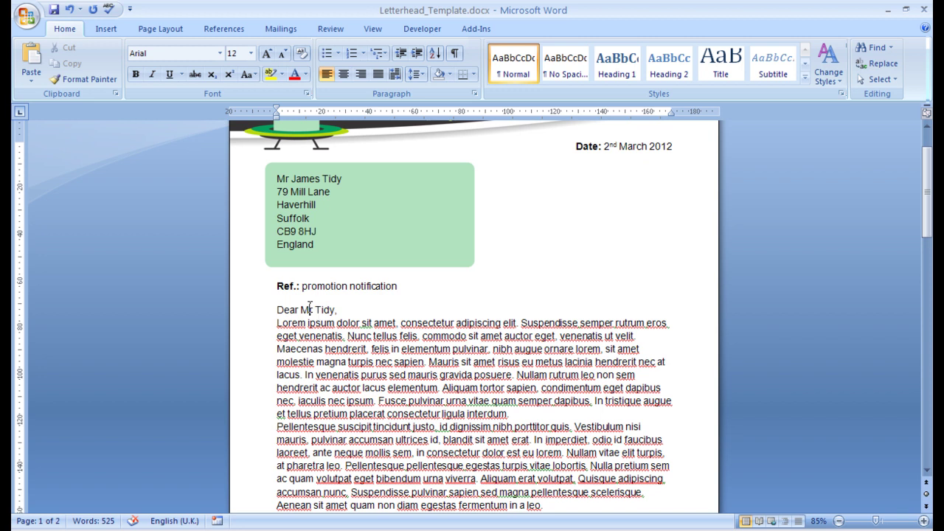
pyautogui.moveTo(275, 308); pyautogui.dragTo(362, 234)
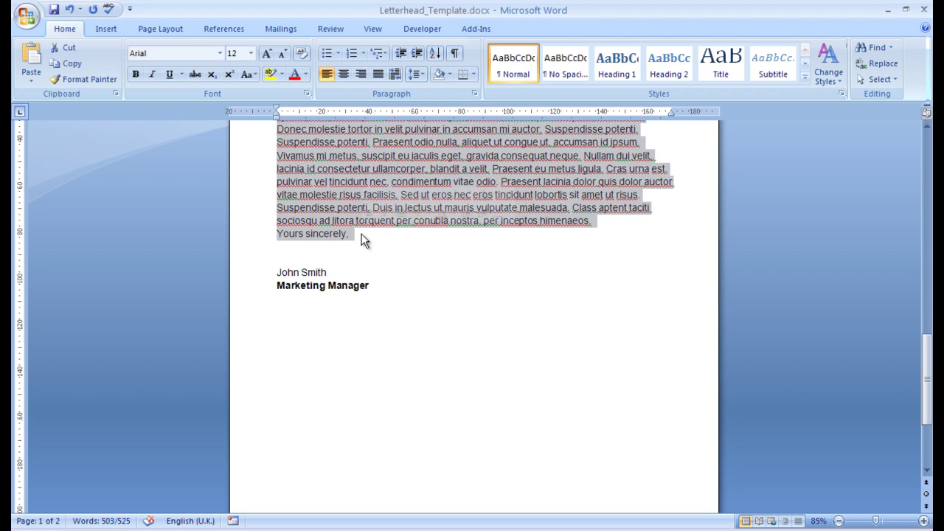
pyautogui.click(413, 73)
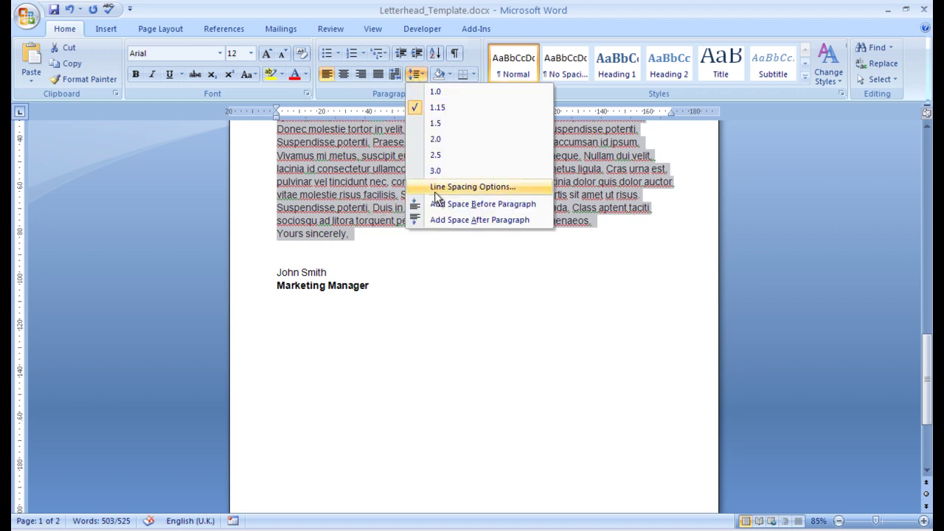
pyautogui.click(435, 188)
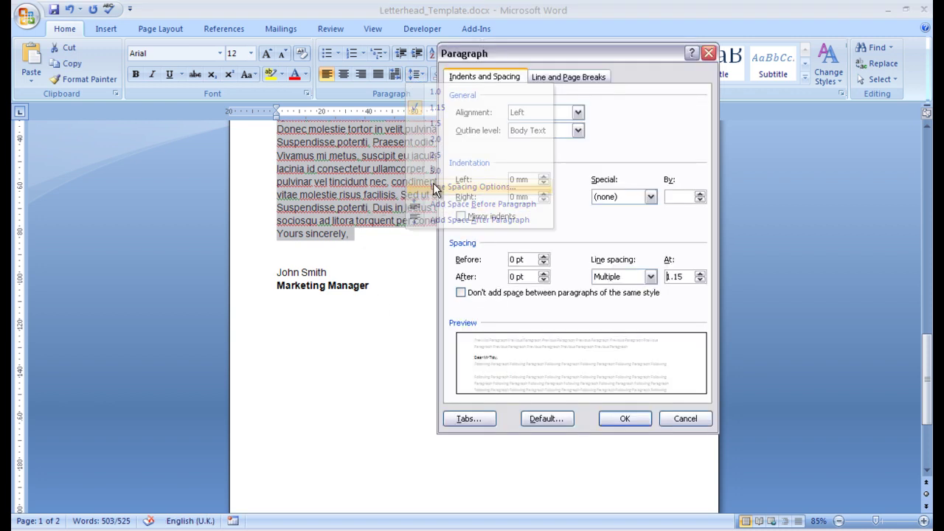
pyautogui.click(544, 280)
pyautogui.click(625, 419)
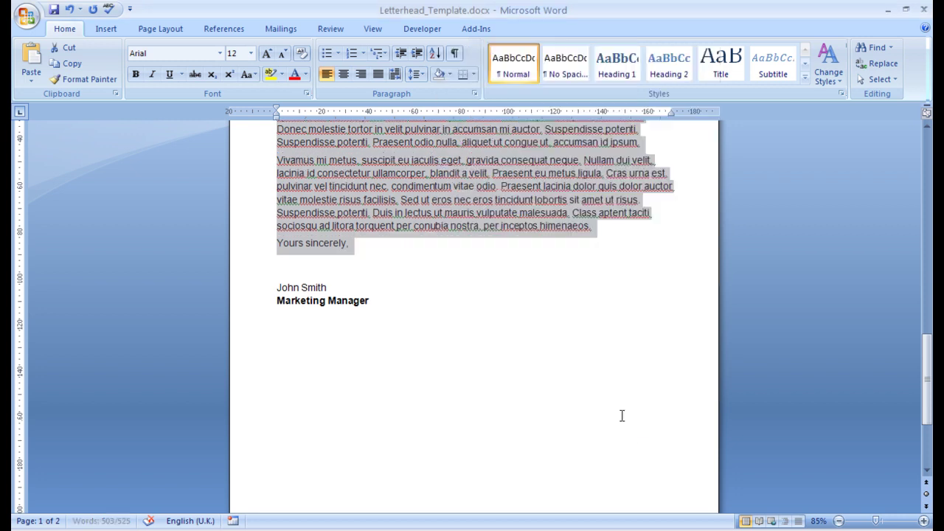
pyautogui.scroll(3, 552, 345)
pyautogui.scroll(6, 552, 344)
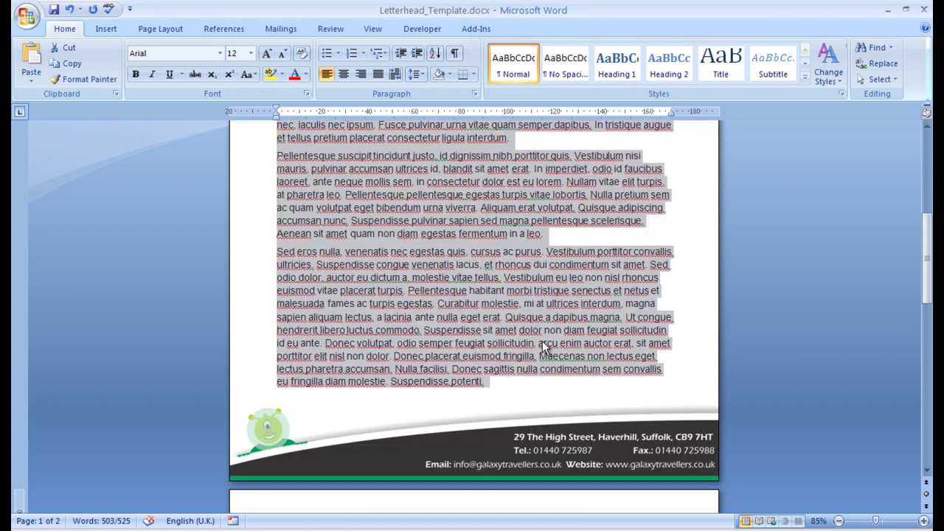
pyautogui.click(478, 240)
pyautogui.scroll(1, 520, 258)
pyautogui.scroll(4, 520, 262)
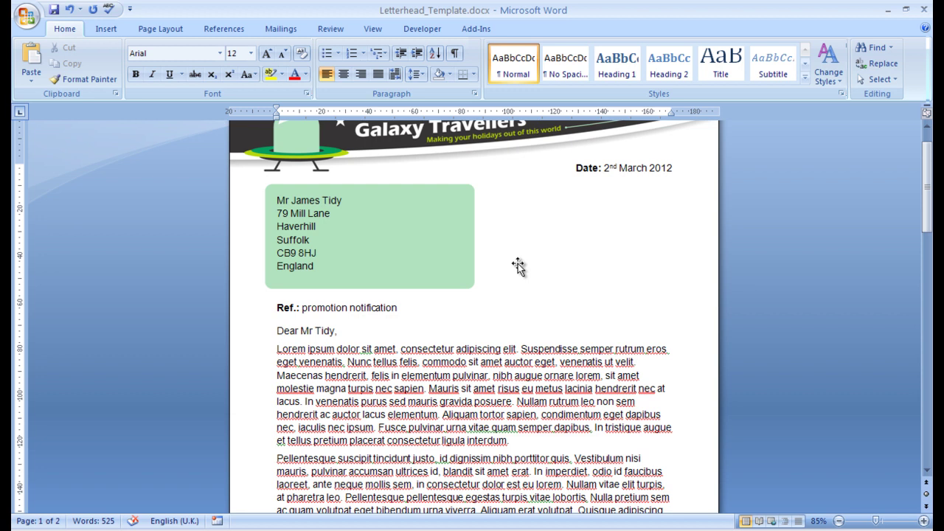
# Capitalise the reference so it reads 'Promotion notification'.
pyautogui.click(326, 329)
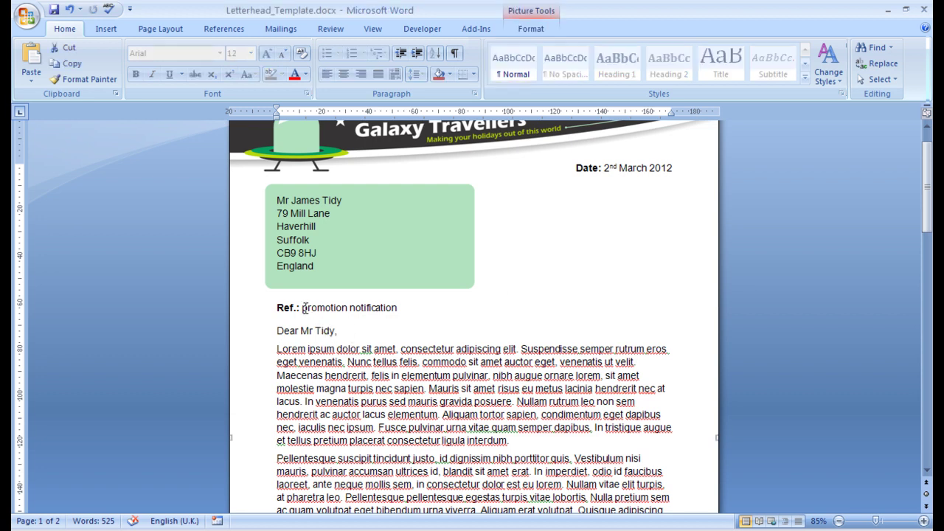
pyautogui.click(303, 308)
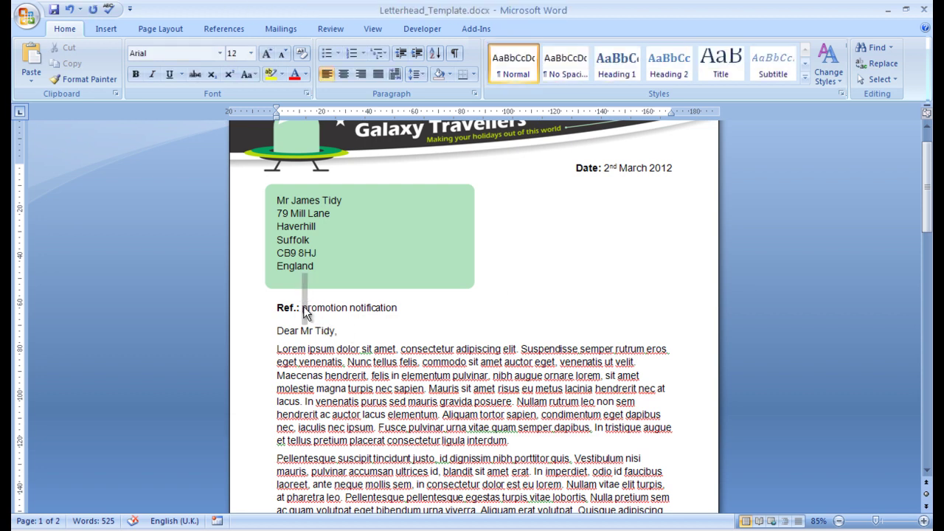
pyautogui.moveTo(303, 308); pyautogui.dragTo(309, 309)
pyautogui.write('P')
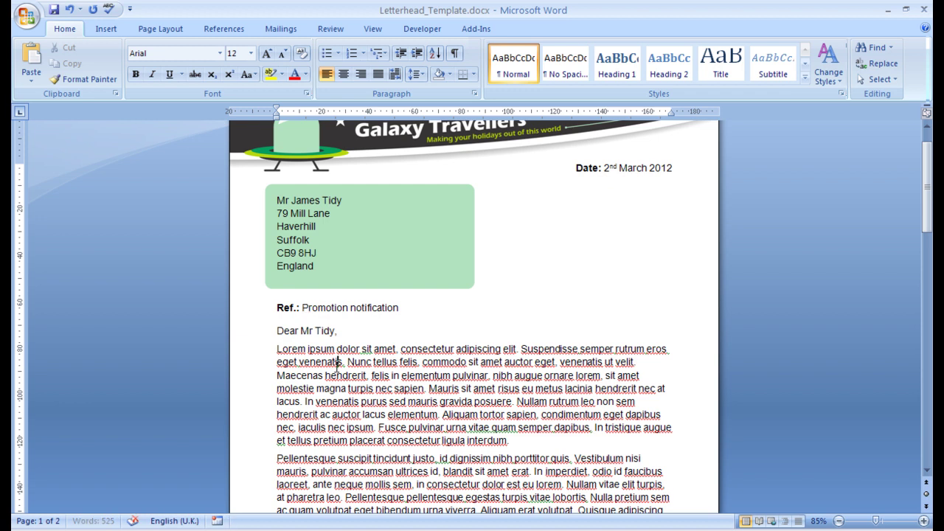
# Scroll through both pages of the letter to review it through to the closing.
pyautogui.scroll(1, 338, 365)
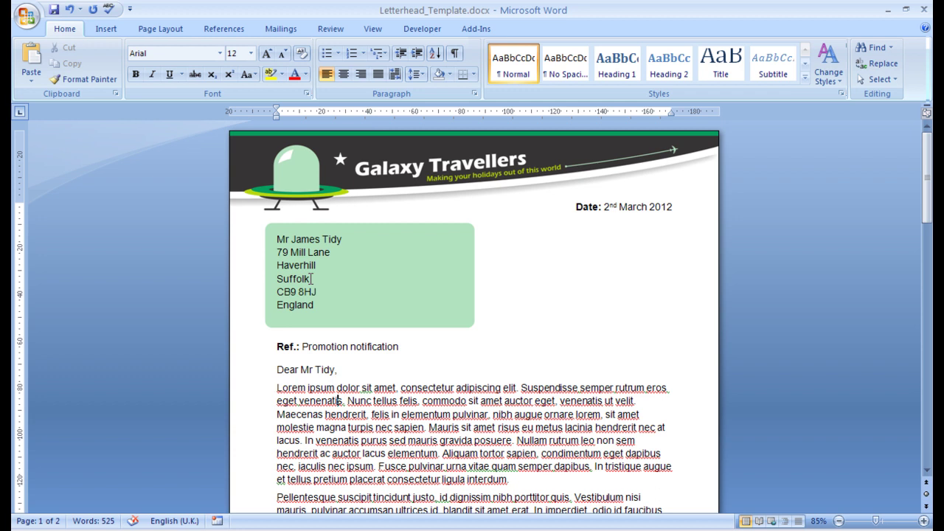
pyautogui.scroll(-3, 407, 279)
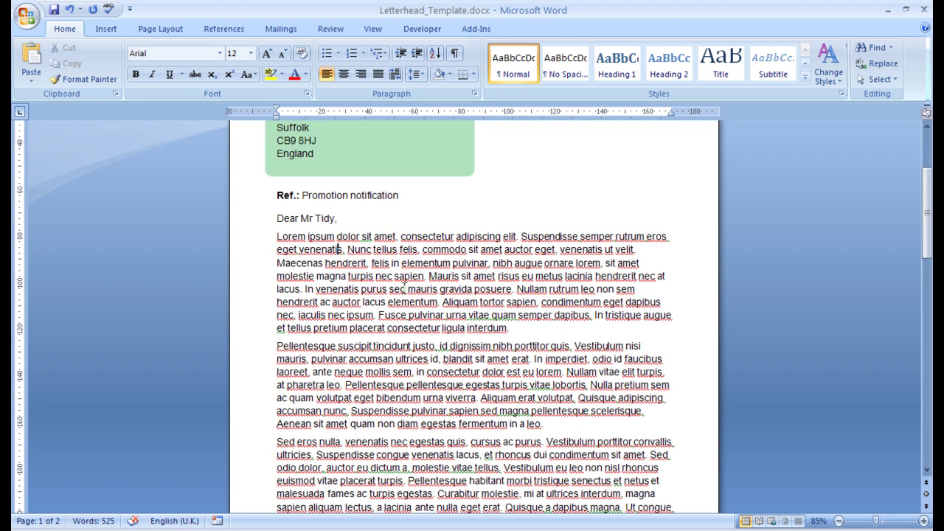
pyautogui.scroll(-13, 403, 287)
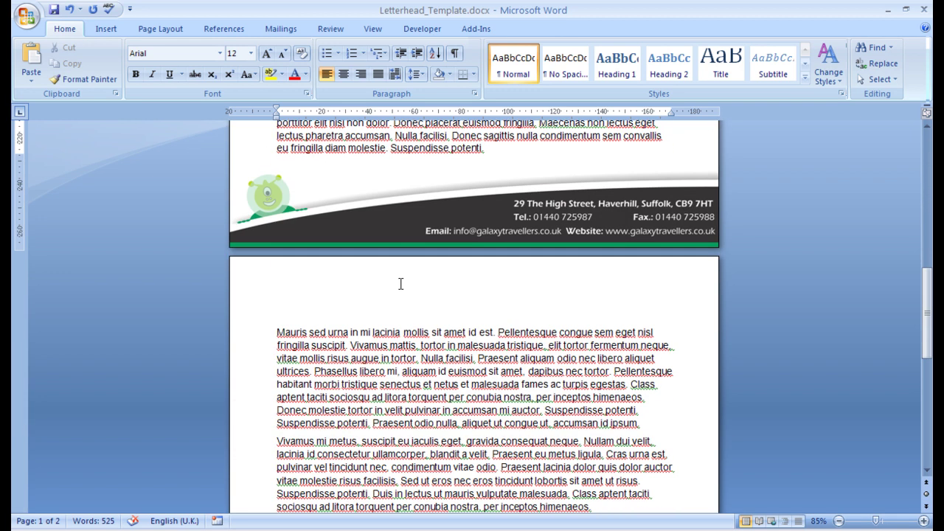
pyautogui.scroll(15, 398, 283)
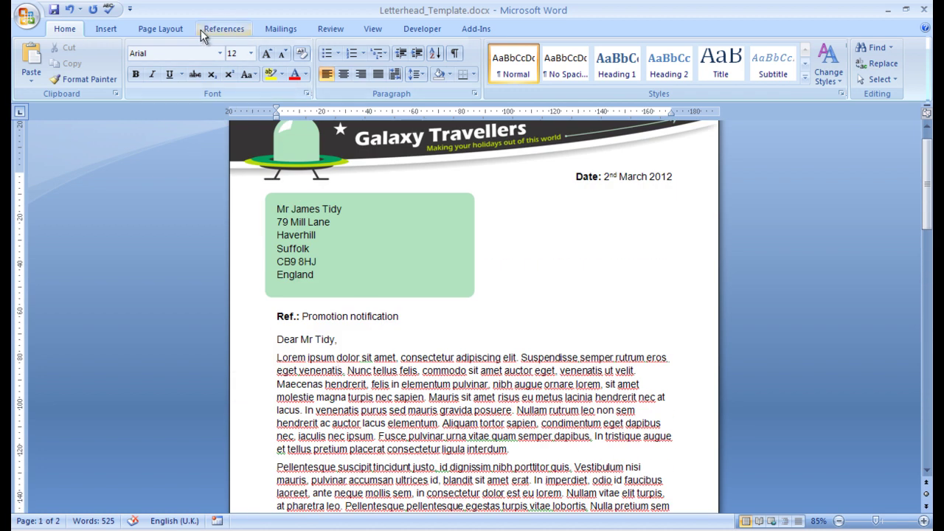
# Draw a horizontal straight line under the Ref. line.
pyautogui.click(110, 28)
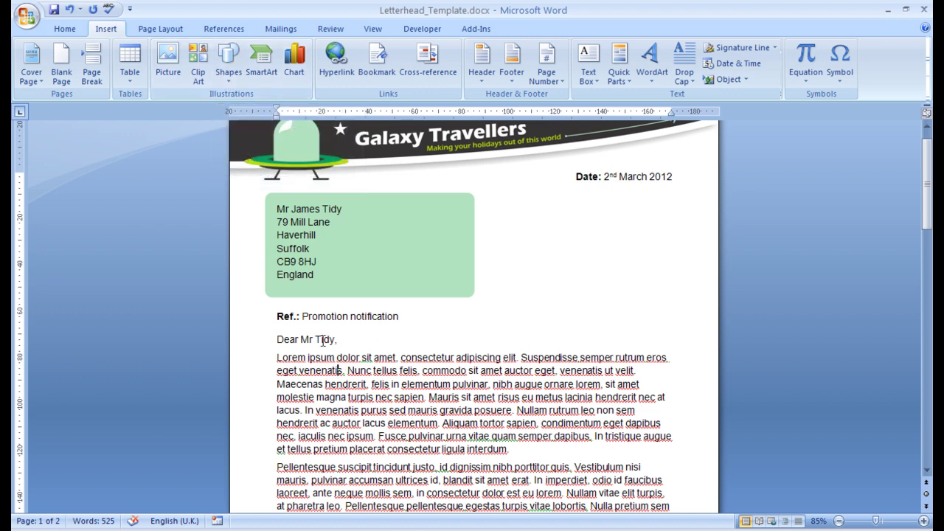
pyautogui.click(238, 90)
pyautogui.click(236, 110)
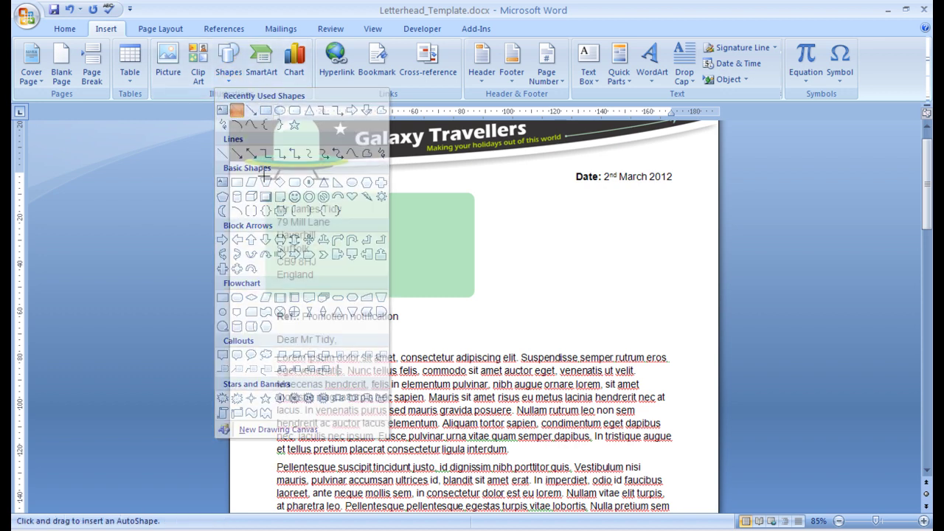
pyautogui.moveTo(276, 327)
pyautogui.mouseDown()
pyautogui.moveTo(379, 327)
pyautogui.moveTo(303, 338)
pyautogui.moveTo(440, 326)
pyautogui.moveTo(431, 347)
pyautogui.moveTo(413, 260)
pyautogui.moveTo(436, 332)
pyautogui.moveTo(408, 317)
pyautogui.moveTo(409, 326)
pyautogui.mouseUp()
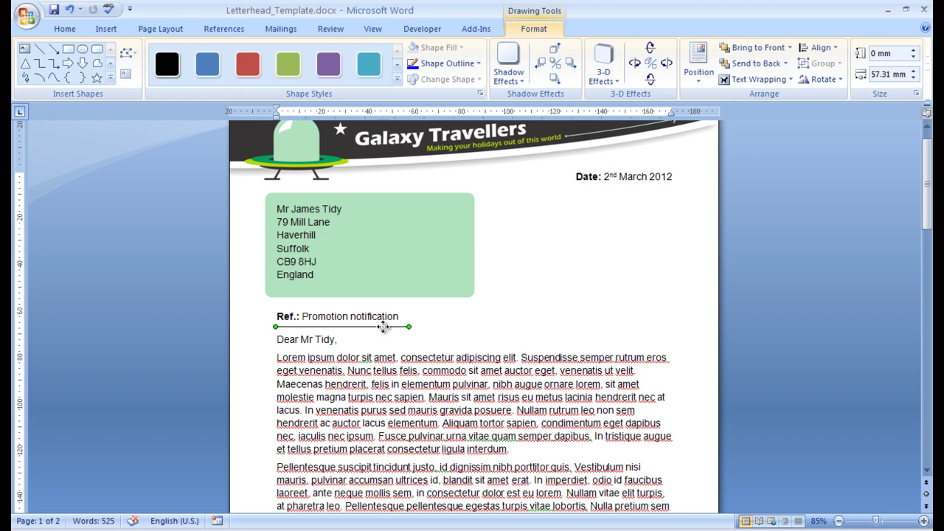
pyautogui.rightClick(384, 326)
pyautogui.click(369, 328)
# Fix the line's vertical position at 99 mm below the top of the page.
pyautogui.click(700, 68)
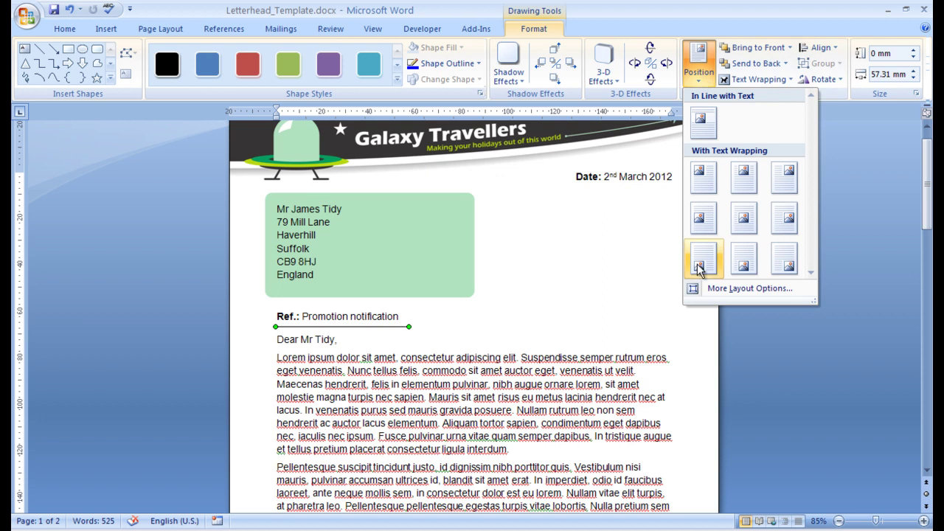
pyautogui.click(745, 289)
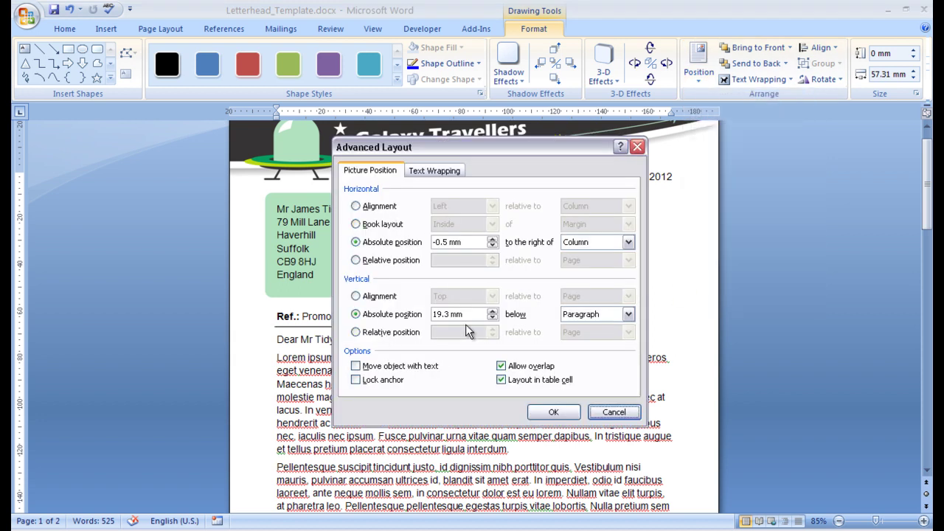
pyautogui.click(591, 314)
pyautogui.click(582, 333)
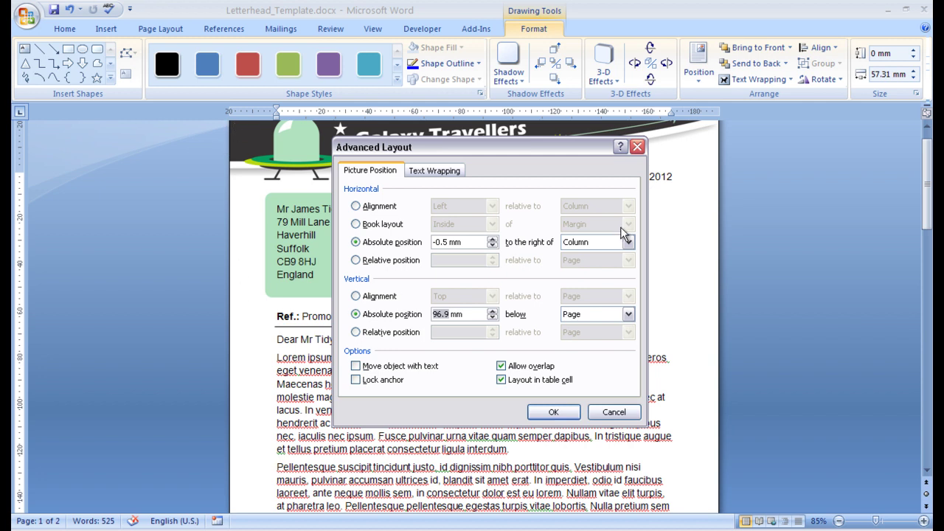
pyautogui.write('99')
pyautogui.press('Return')
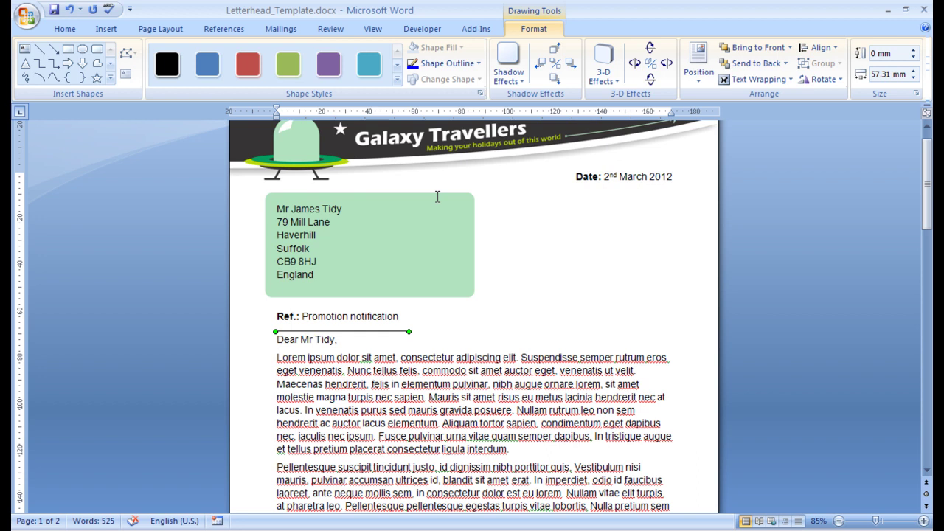
# Give the Ref.: Promotion notification paragraph 36 pt spacing before and 22 pt after.
pyautogui.doubleClick(289, 339)
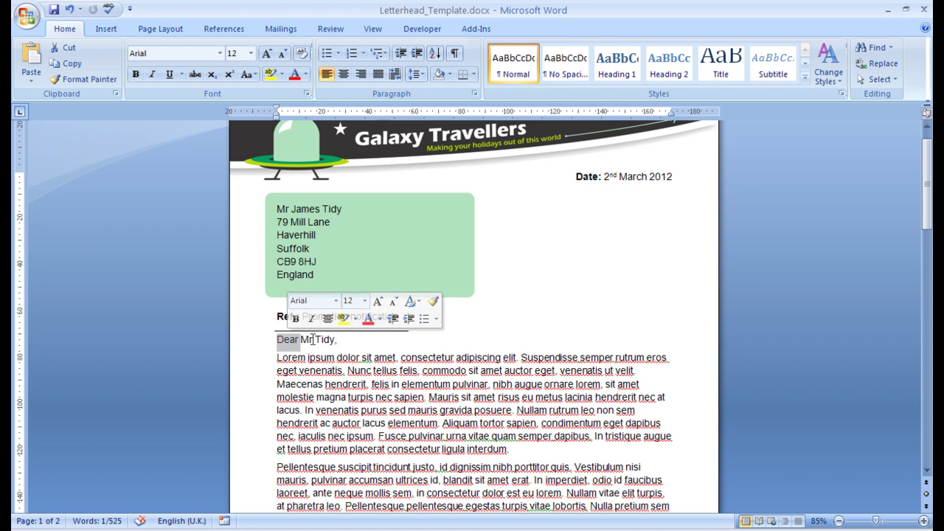
pyautogui.click(298, 345)
pyautogui.tripleClick(327, 316)
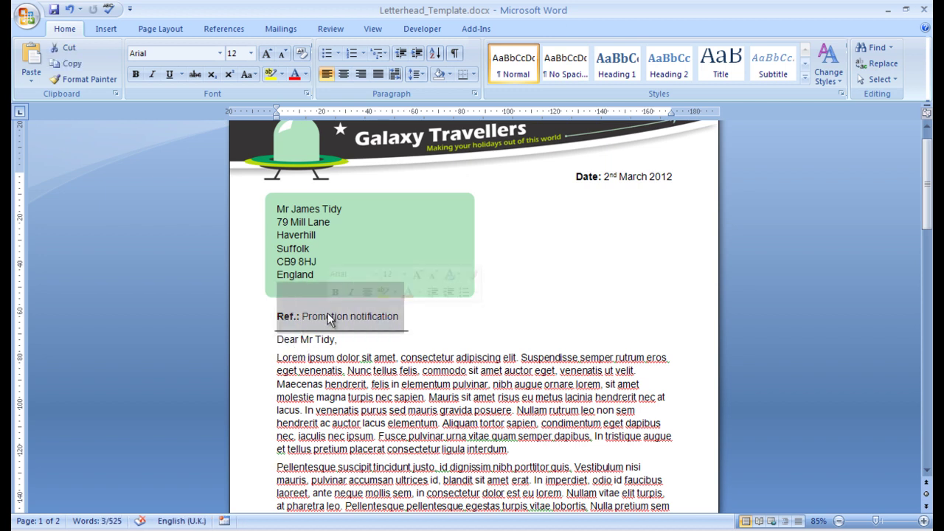
pyautogui.click(422, 75)
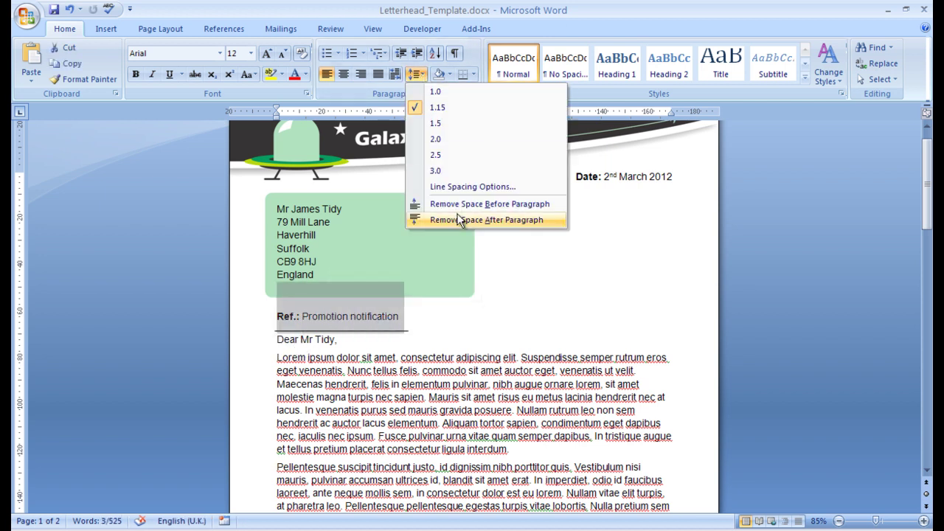
pyautogui.click(456, 186)
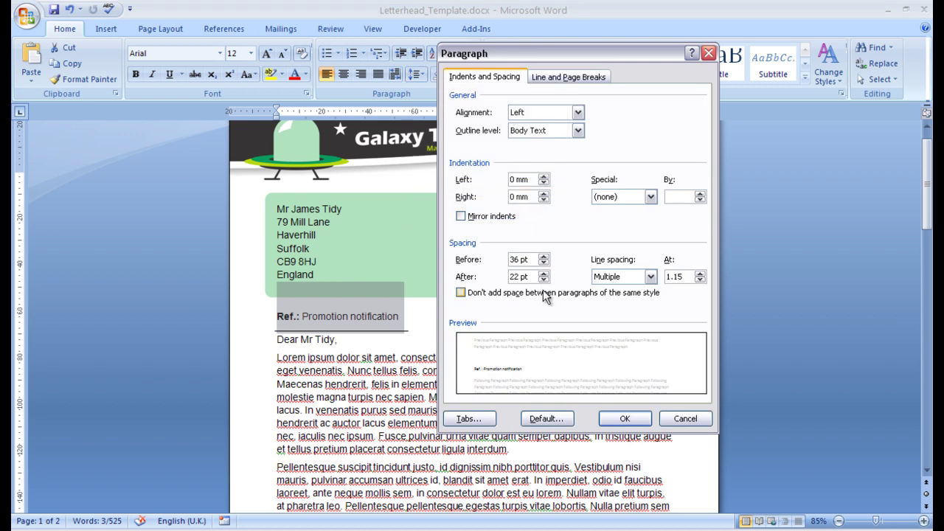
pyautogui.click(622, 420)
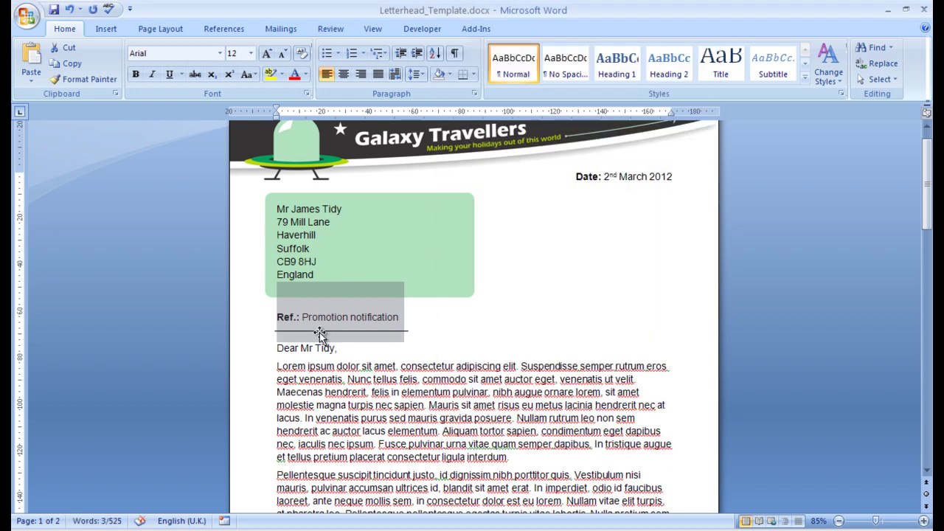
# Delete the horizontal line under the Ref. heading.
pyautogui.click(320, 331)
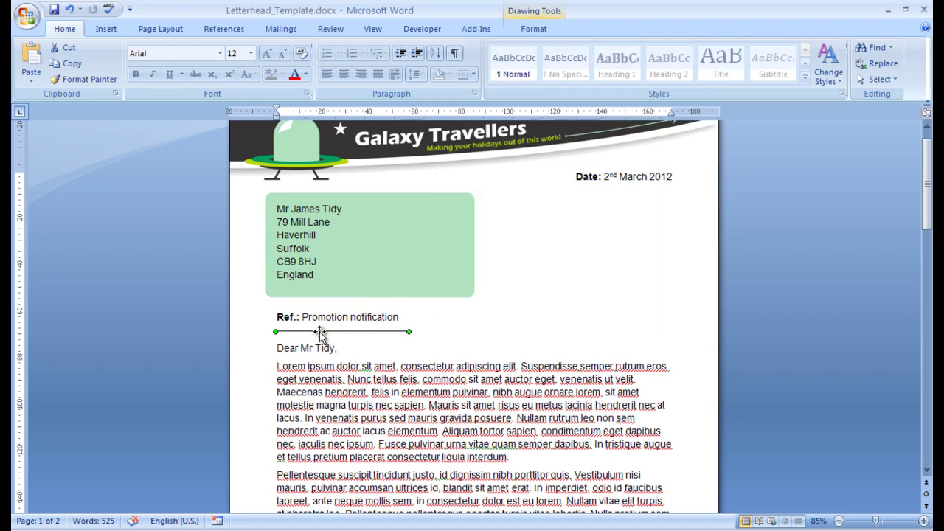
pyautogui.hotkey('ctrl', 's')
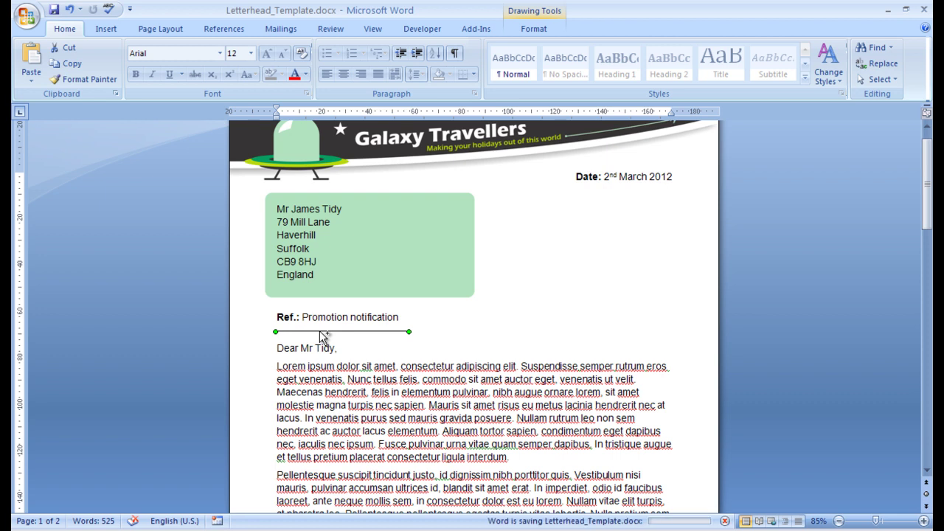
pyautogui.press('Delete')
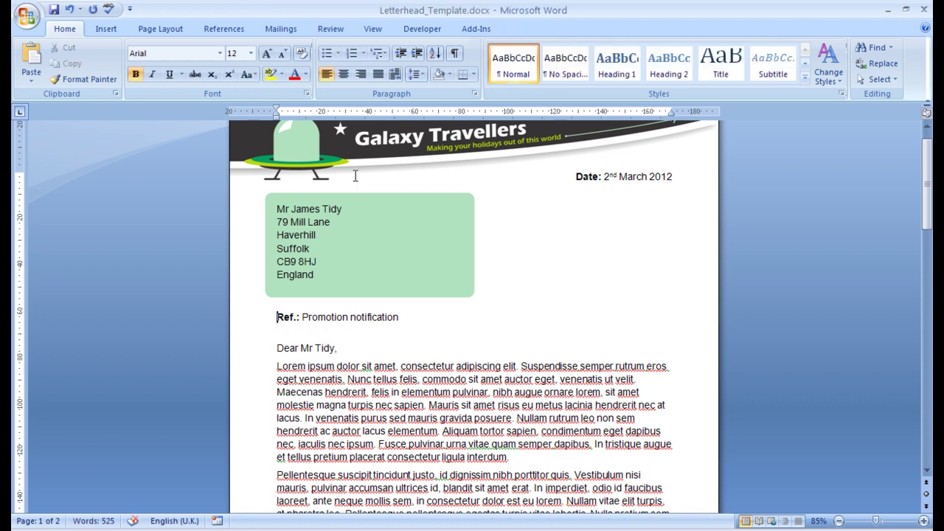
# Delete the header banner picture and green address box, then save the template.
pyautogui.click(355, 176)
pyautogui.click(235, 149)
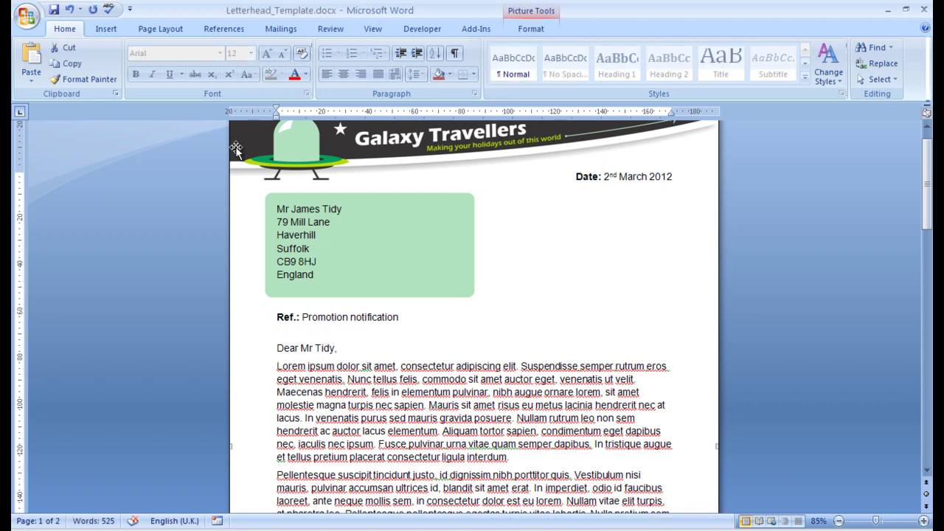
pyautogui.press('Delete')
pyautogui.click(26, 15)
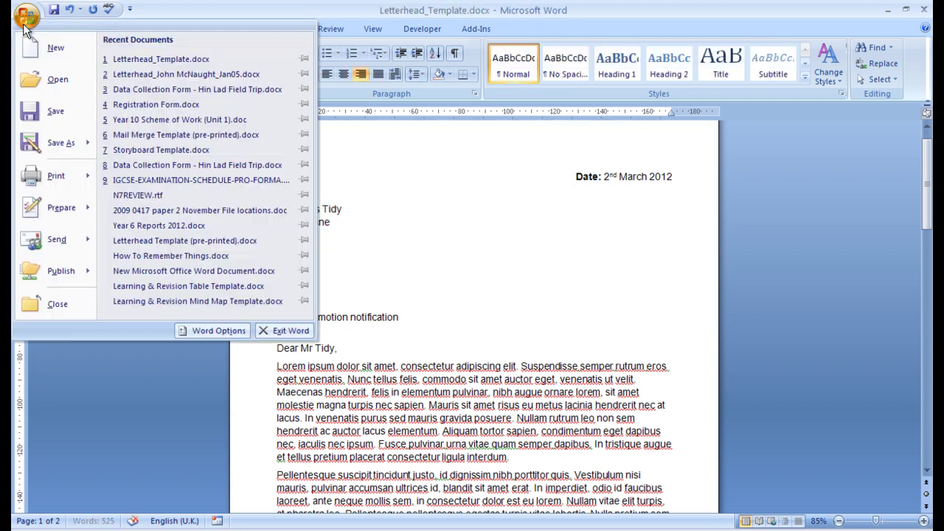
pyautogui.click(41, 112)
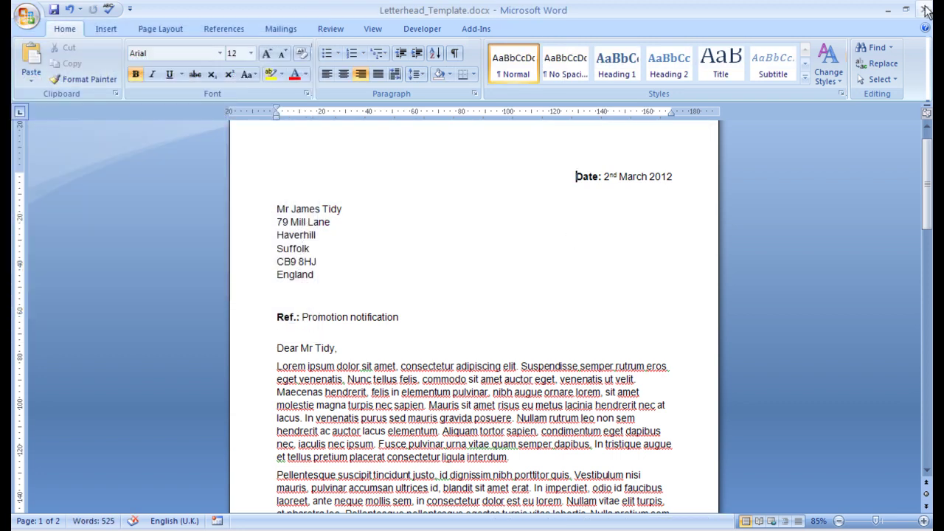
pyautogui.scroll(-20, 564, 319)
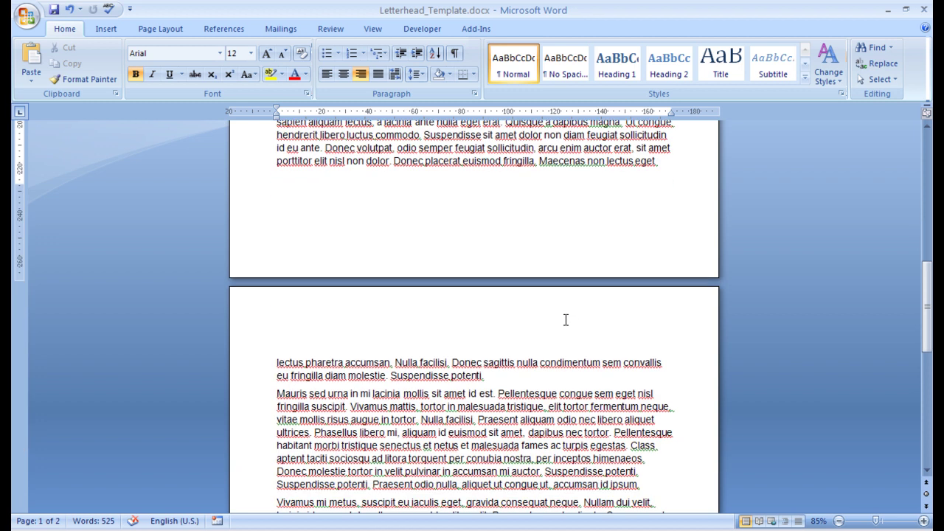
pyautogui.scroll(18, 565, 317)
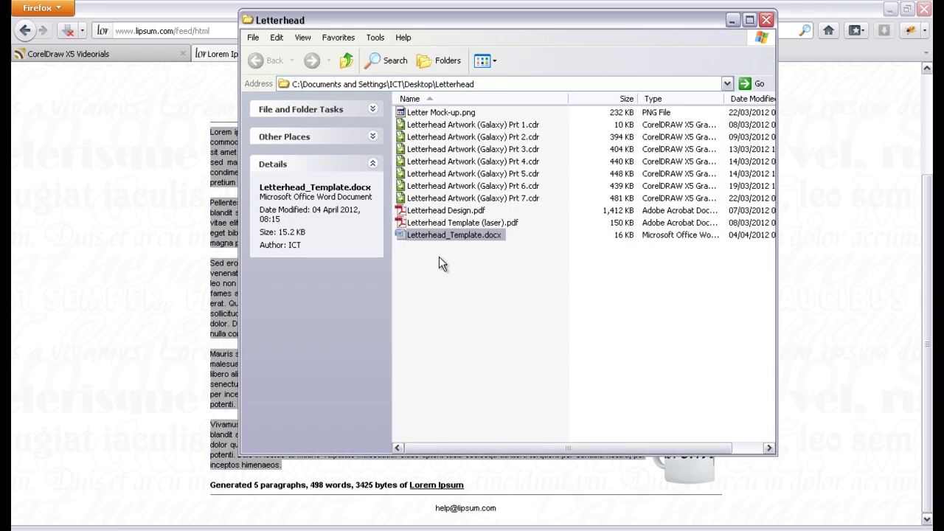
# Mark Letterhead_Template.docx as Read-only in its Properties and apply the change.
pyautogui.rightClick(439, 231)
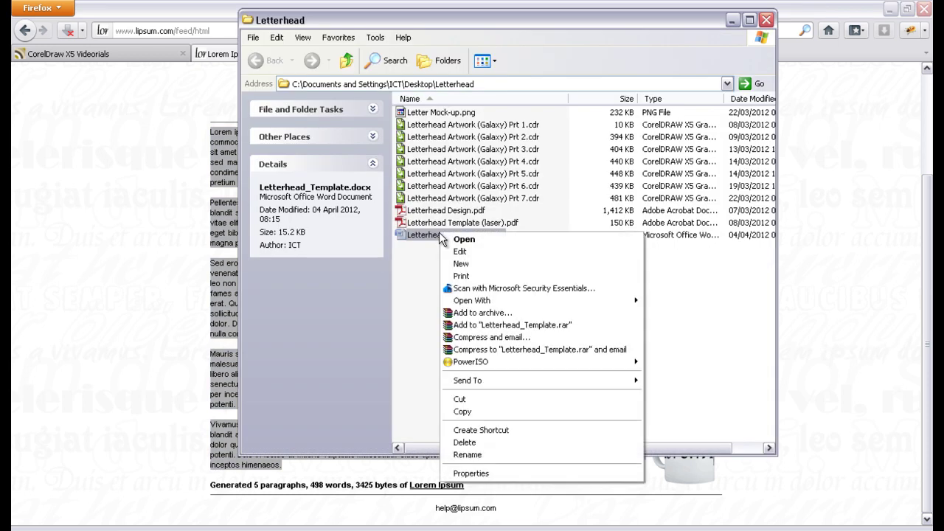
pyautogui.click(458, 474)
pyautogui.click(514, 432)
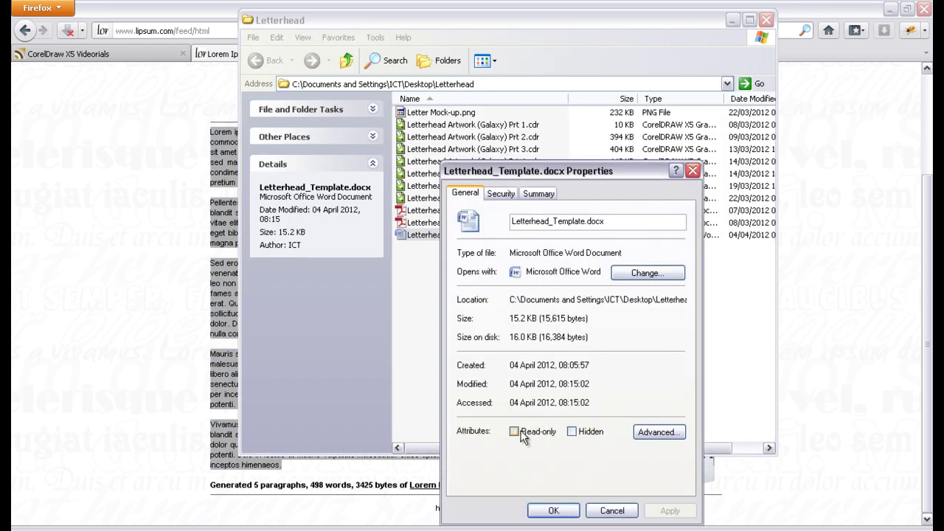
pyautogui.click(670, 512)
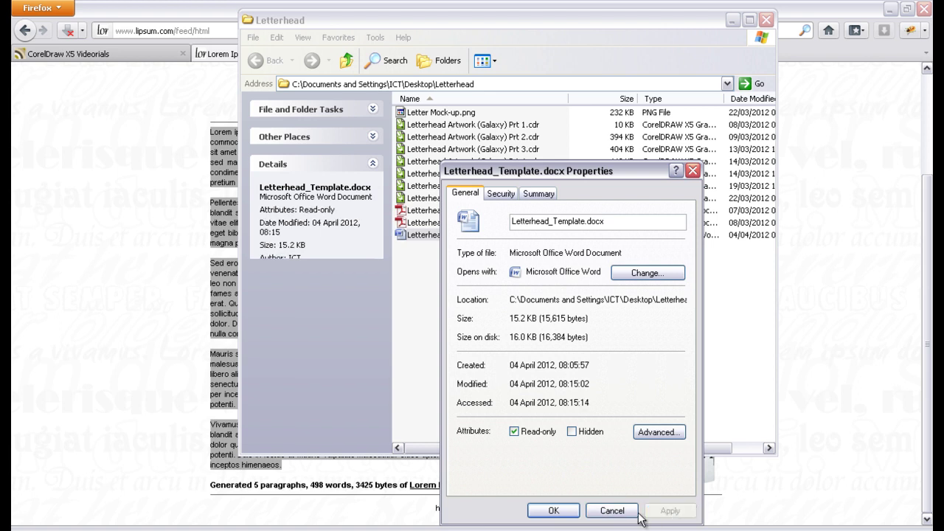
pyautogui.click(554, 511)
pyautogui.moveTo(416, 244)
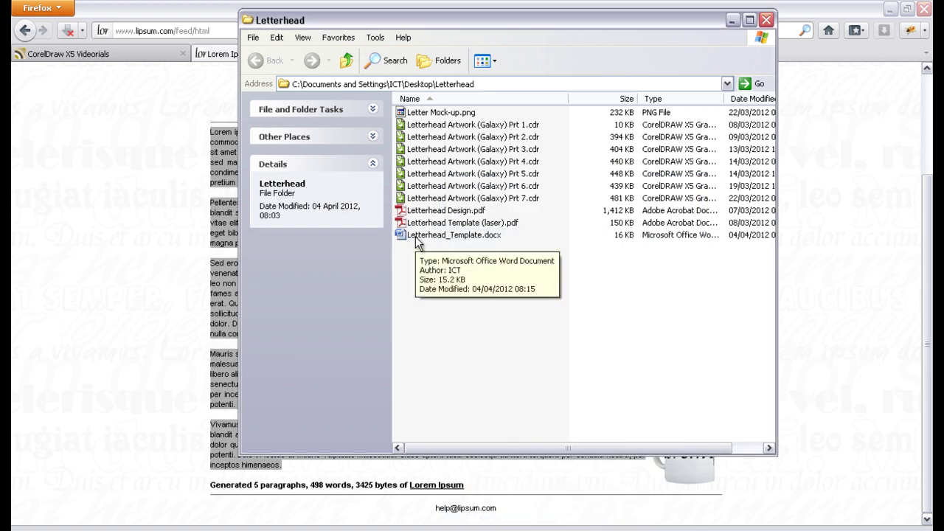
pyautogui.click(890, 8)
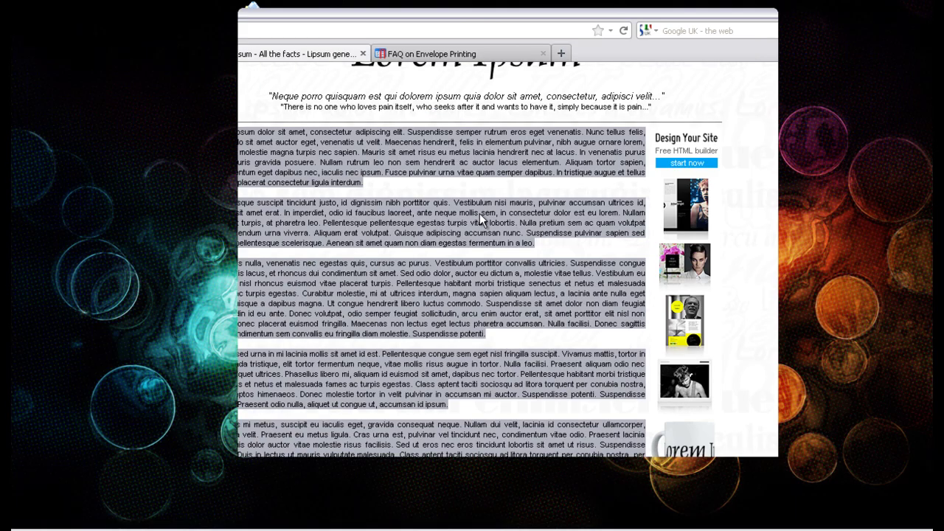
# Open the template and save a copy named Letter_, the recipient's name and 0512.
pyautogui.doubleClick(439, 236)
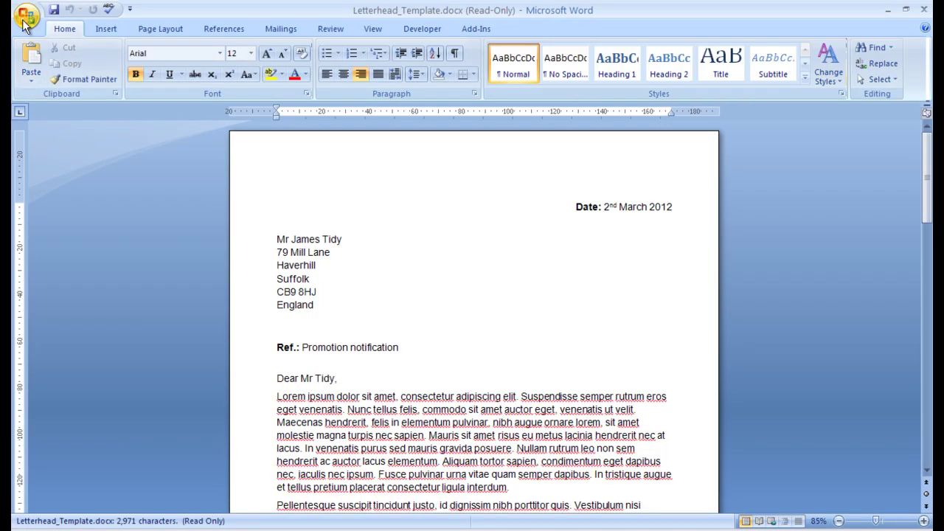
pyautogui.click(27, 15)
pyautogui.moveTo(54, 144)
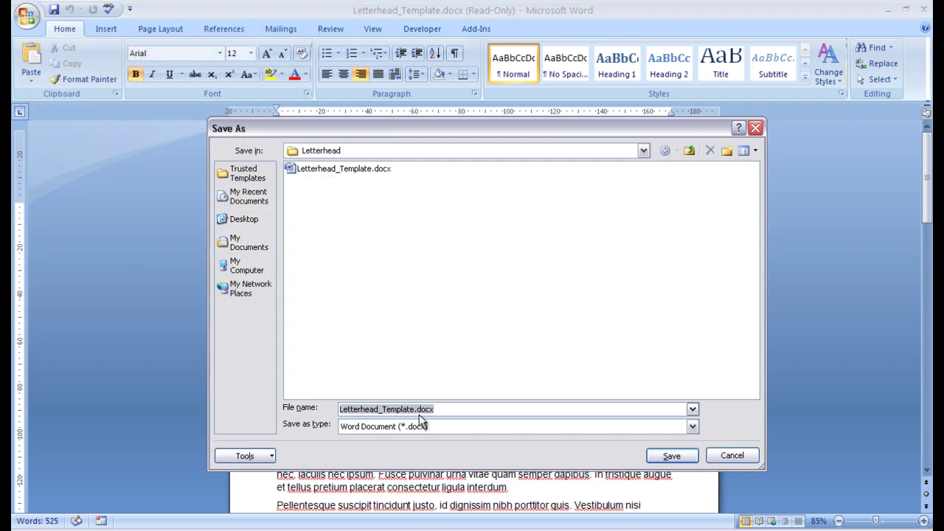
pyautogui.click(412, 410)
pyautogui.moveTo(414, 411); pyautogui.dragTo(382, 410)
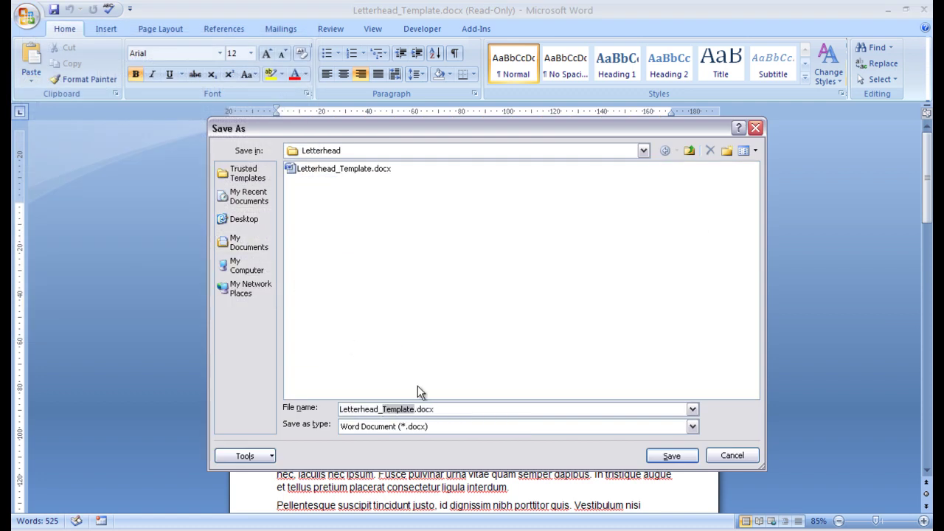
pyautogui.press('BackSpace')
pyautogui.press('BackSpace')
pyautogui.press('BackSpace')
pyautogui.press('BackSpace')
pyautogui.press('BackSpace')
pyautogui.press('BackSpace')
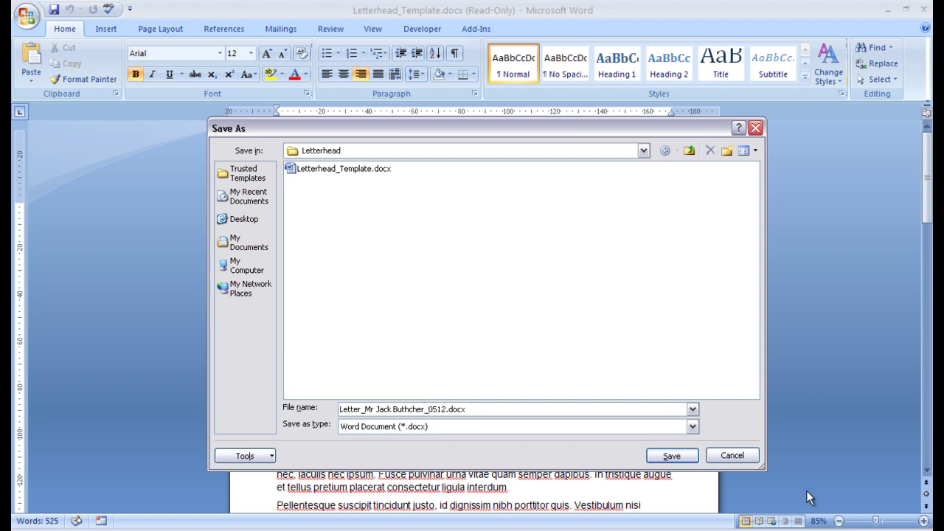
pyautogui.click(672, 457)
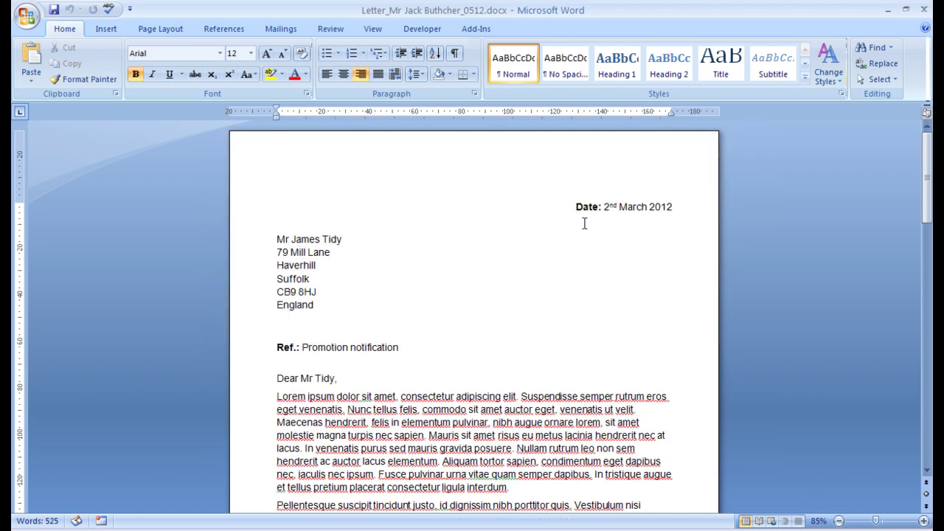
# Change the month in the date from March to May, making it 2nd May 2012.
pyautogui.click(604, 207)
pyautogui.moveTo(604, 207); pyautogui.dragTo(609, 206)
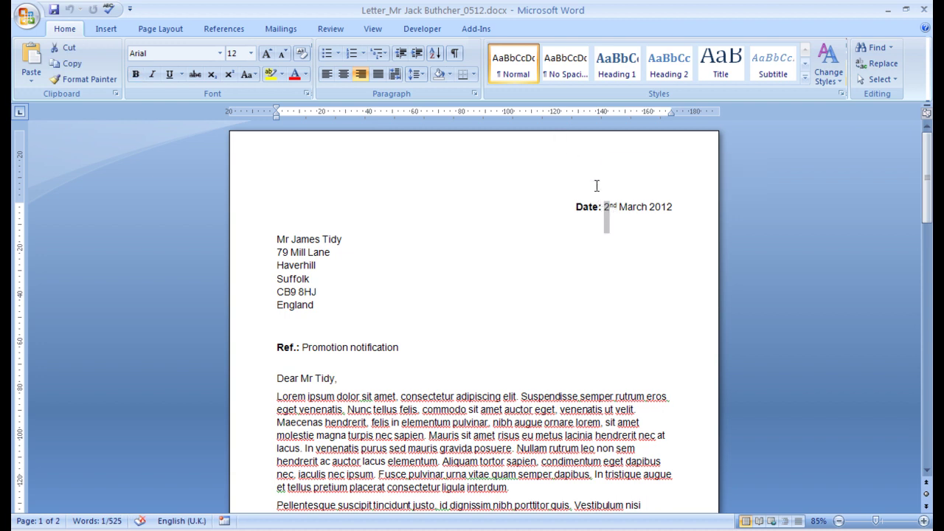
pyautogui.moveTo(619, 207); pyautogui.dragTo(645, 206)
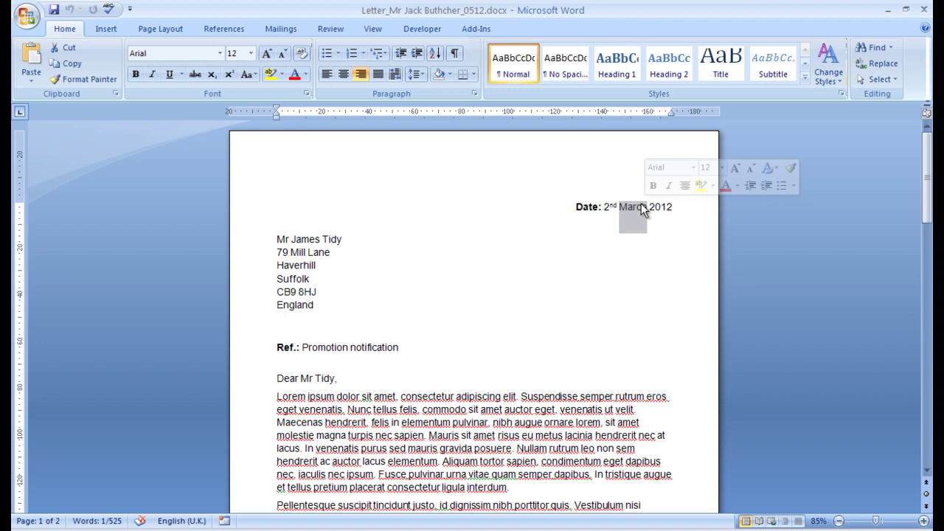
pyautogui.write('May')
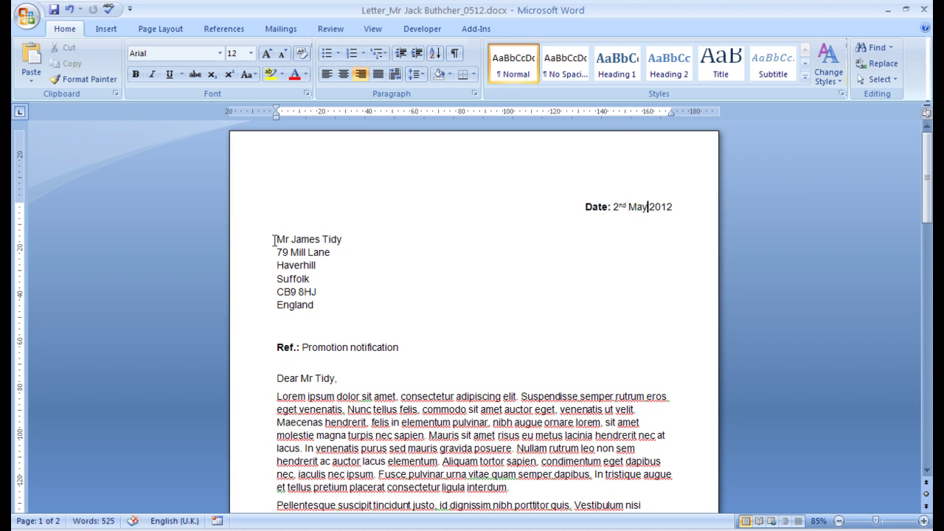
# Enter the new recipient's full name in the address and their surname in the greeting.
pyautogui.moveTo(273, 241); pyautogui.dragTo(336, 239)
pyautogui.click(315, 249)
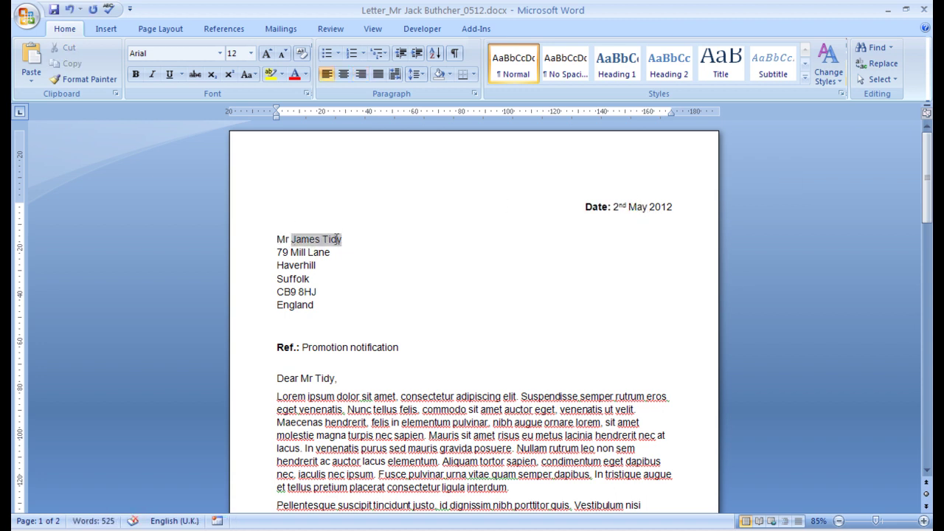
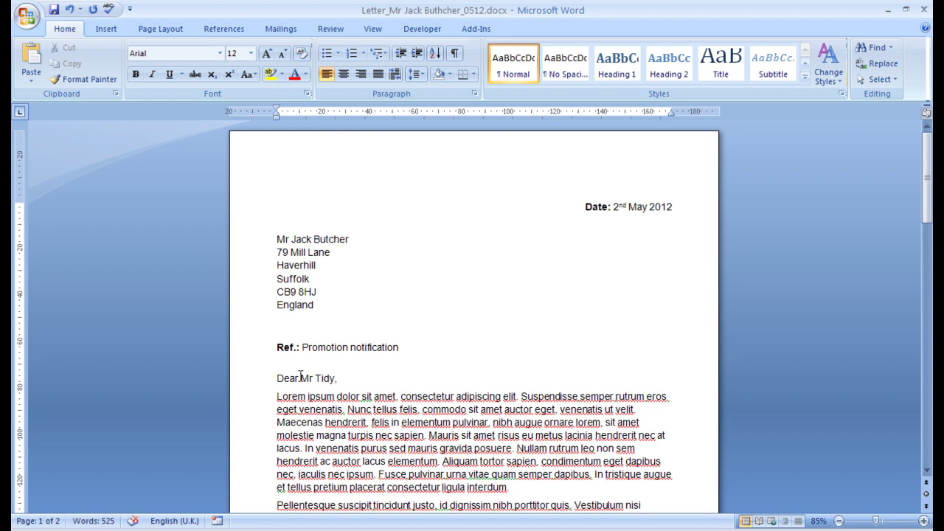
pyautogui.moveTo(316, 380); pyautogui.dragTo(337, 378)
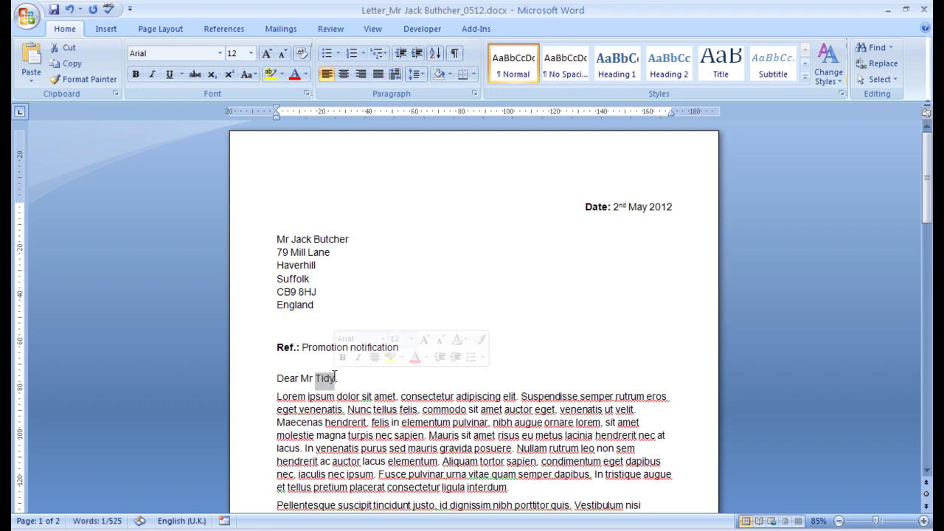
pyautogui.write('But')
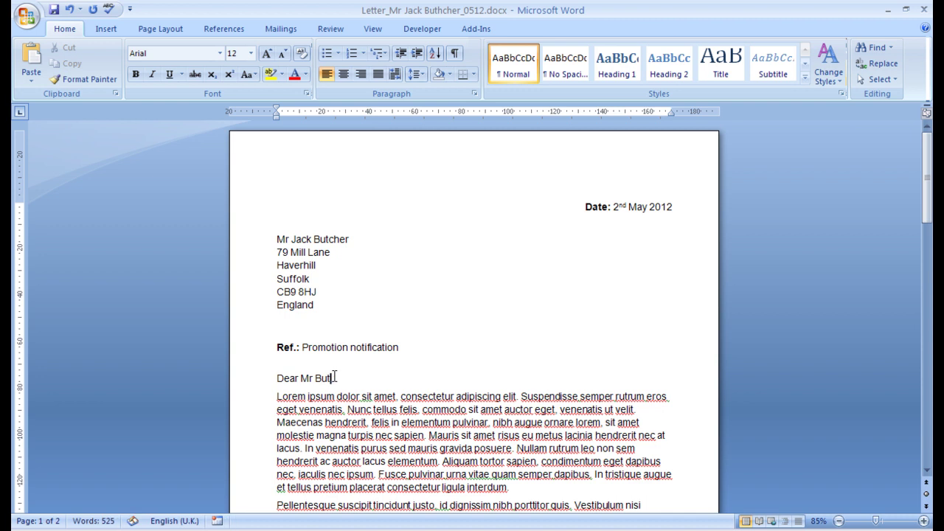
pyautogui.write('cher')
pyautogui.scroll(-4, 581, 403)
pyautogui.scroll(-15, 580, 405)
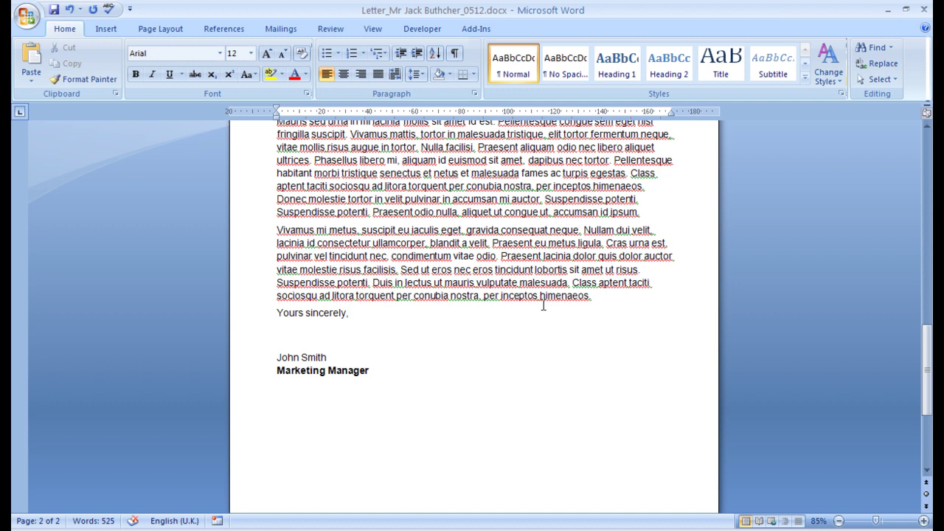
pyautogui.scroll(19, 544, 305)
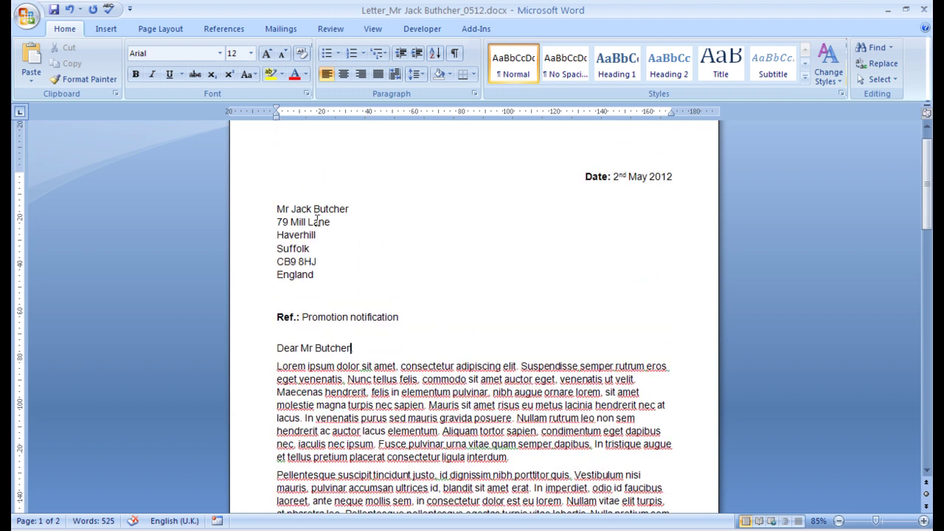
pyautogui.scroll(1, 363, 205)
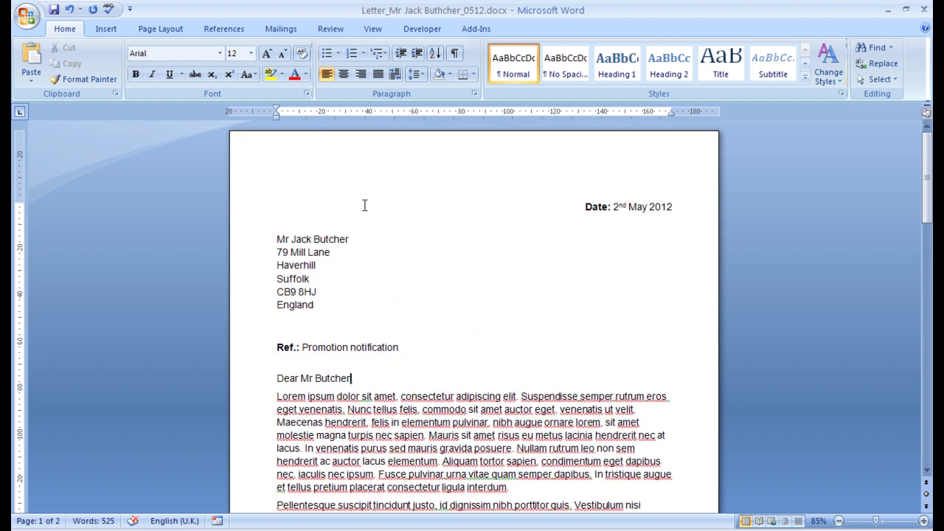